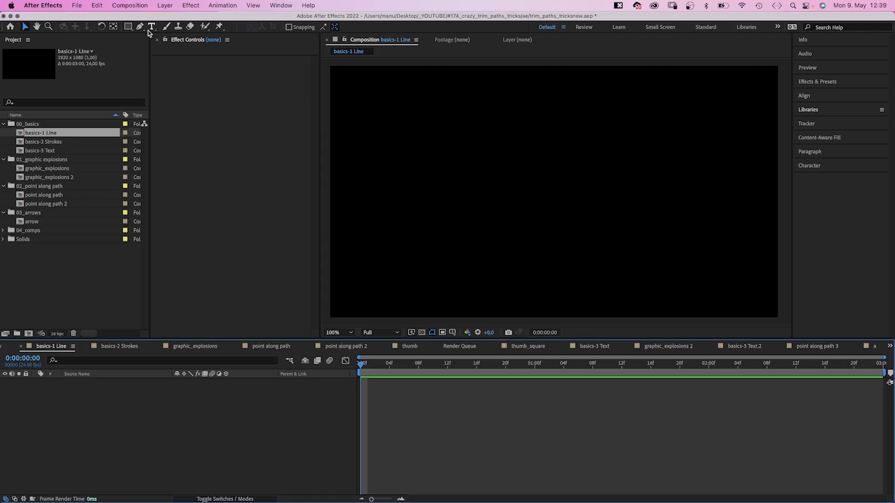
Draw a horizontal line with the Pen tool across the composition
{"action": "key", "text": "g"}
{"action": "left_click", "coordinate": [407, 193]}
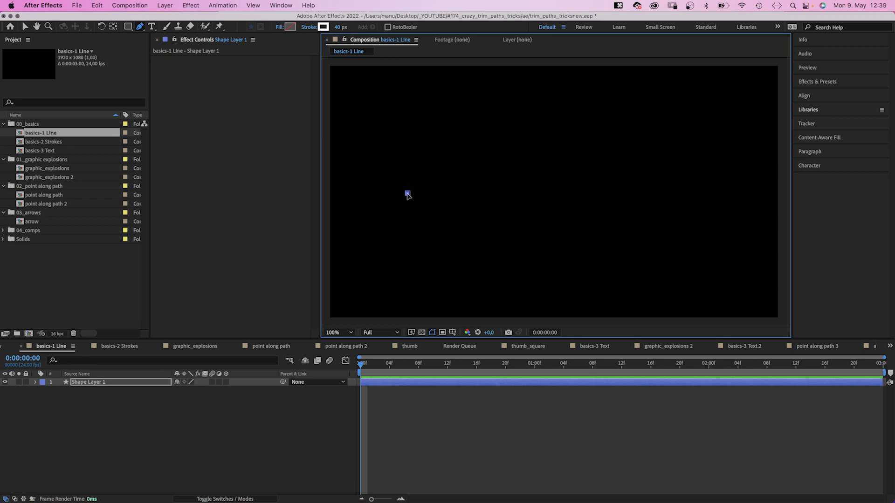
{"action": "left_click", "coordinate": [716, 193]}
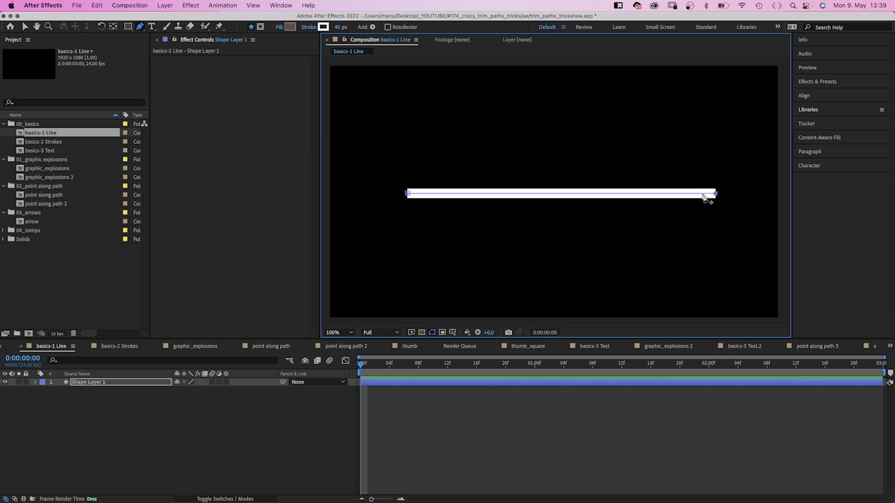
Add Trim Paths to the line, trim End to 68%, and undo the accidental offset change
{"action": "left_click", "coordinate": [35, 383]}
{"action": "left_click", "coordinate": [44, 390]}
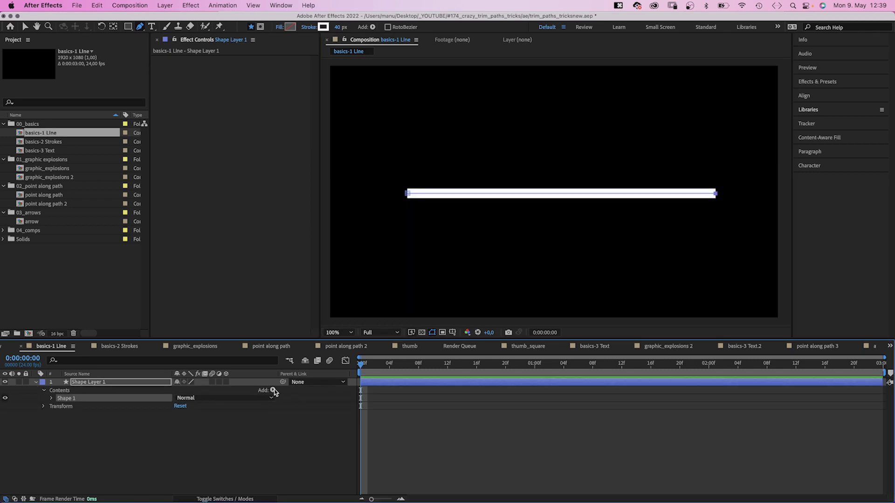
{"action": "left_click", "coordinate": [273, 390]}
{"action": "left_click", "coordinate": [286, 453]}
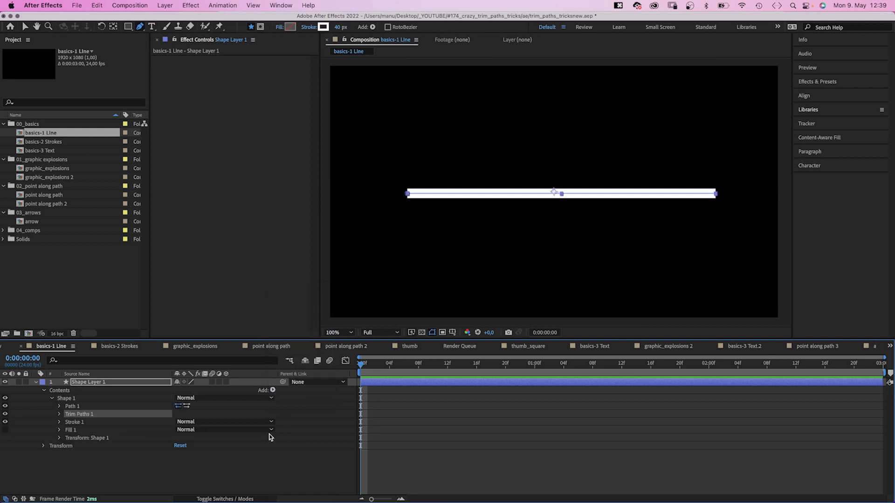
{"action": "left_click", "coordinate": [59, 414]}
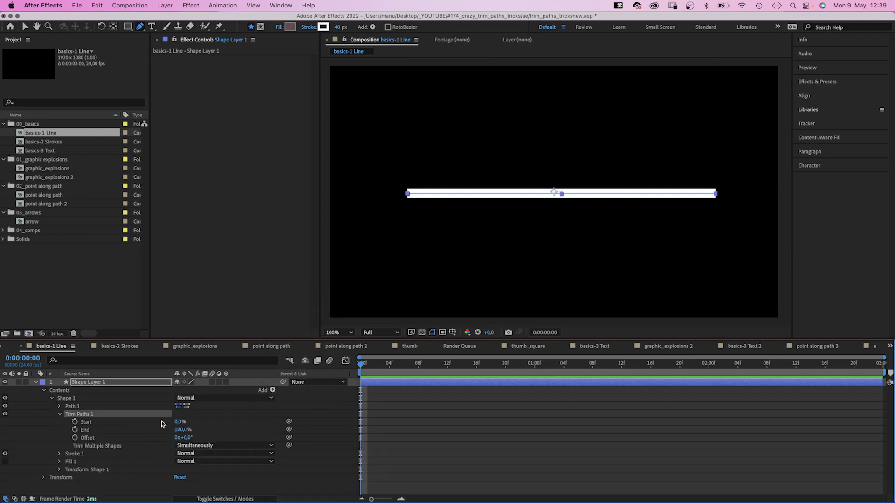
{"action": "mouse_move", "coordinate": [177, 422]}
{"action": "left_mouse_down"}
{"action": "mouse_move", "coordinate": [224, 422]}
{"action": "mouse_move", "coordinate": [144, 428]}
{"action": "mouse_move", "coordinate": [223, 436]}
{"action": "left_mouse_up"}
{"action": "key", "text": "super+z"}
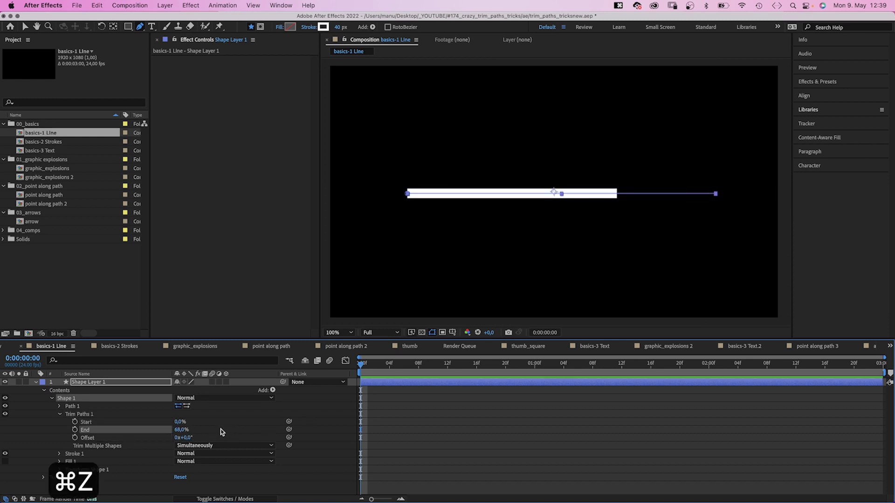
Keyframe Trim Paths Start from 0% to 100% at one second
{"action": "left_click", "coordinate": [75, 422]}
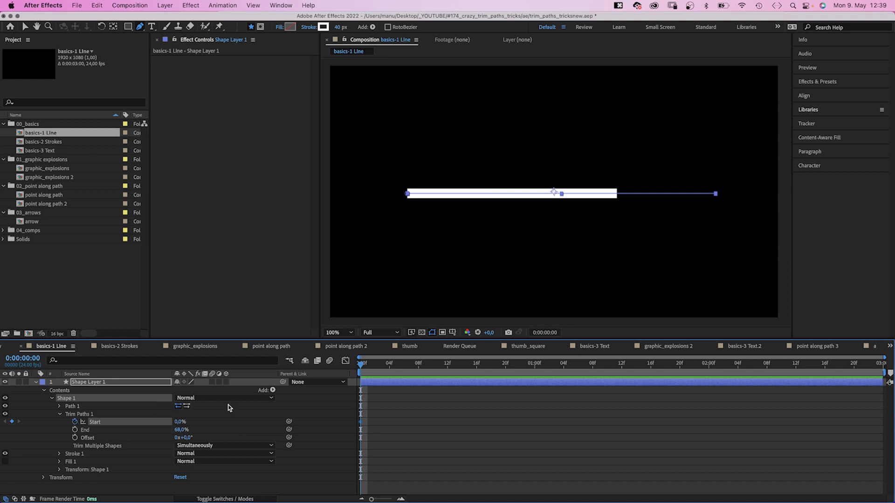
{"action": "key", "text": "Page_Down"}
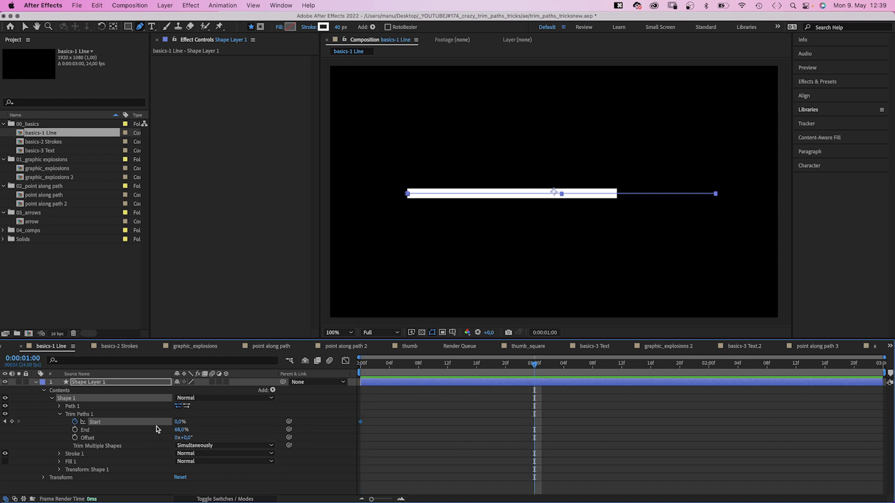
{"action": "left_click_drag", "start_coordinate": [176, 423], "coordinate": [357, 389]}
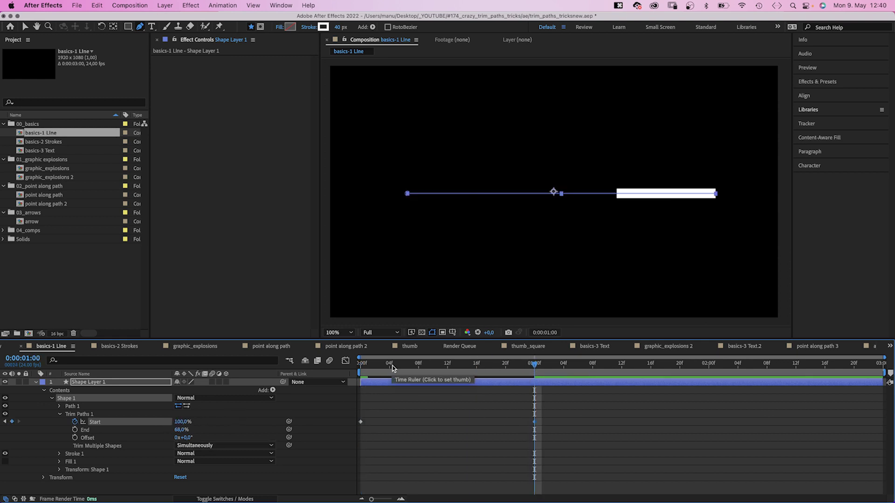
Keyframe Trim Paths End from 0% at the start to 100% at one second
{"action": "left_click", "coordinate": [373, 370]}
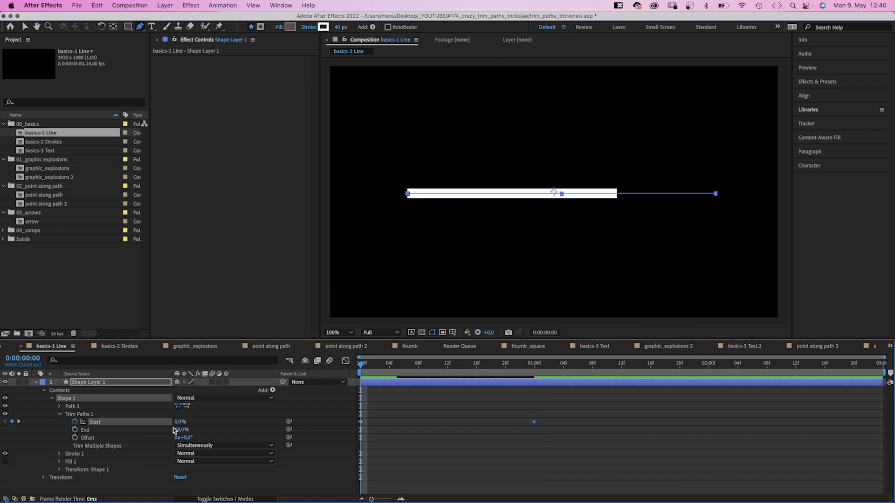
{"action": "left_click_drag", "start_coordinate": [175, 428], "coordinate": [116, 434]}
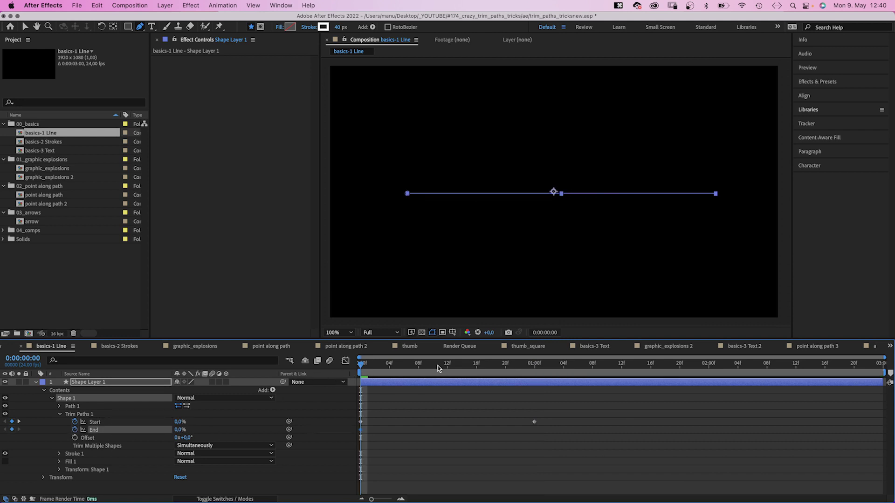
{"action": "left_click_drag", "start_coordinate": [437, 368], "coordinate": [529, 369]}
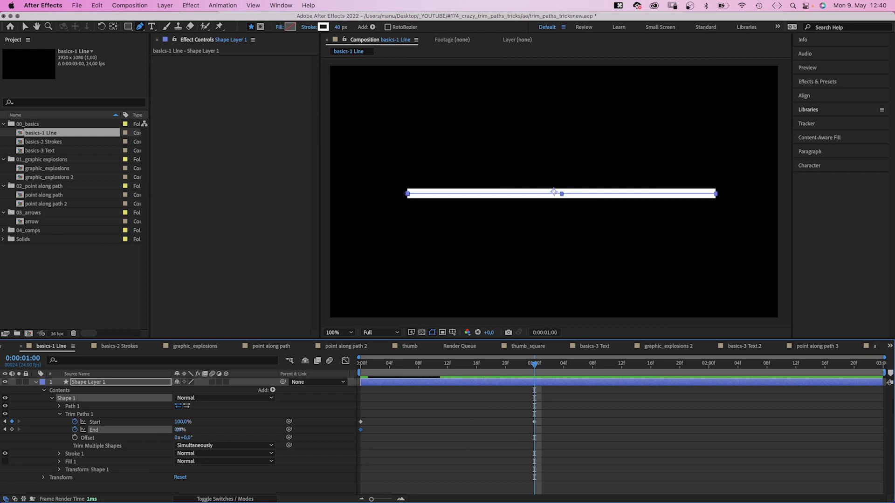
{"action": "left_click_drag", "start_coordinate": [179, 429], "coordinate": [242, 427]}
Check the animation, then select the End keyframes to shift them later
{"action": "left_click", "coordinate": [513, 364]}
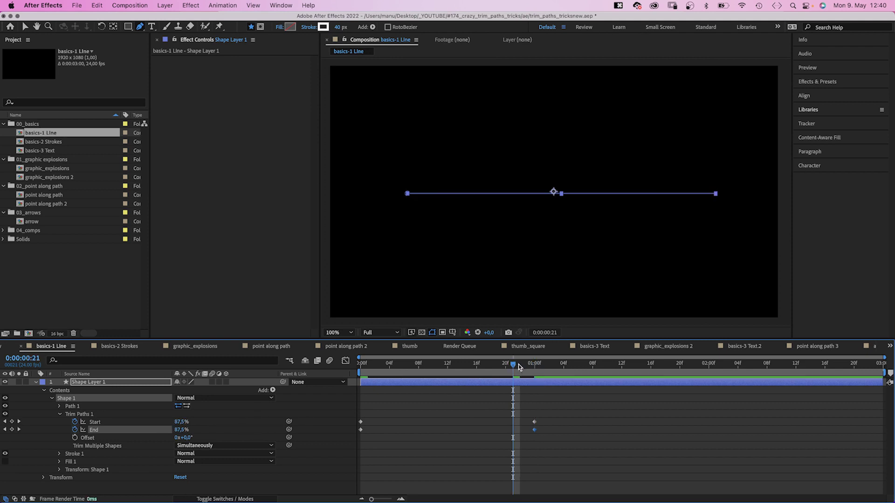
{"action": "left_click_drag", "start_coordinate": [433, 377], "coordinate": [440, 377]}
{"action": "left_click_drag", "start_coordinate": [564, 430], "coordinate": [448, 438]}
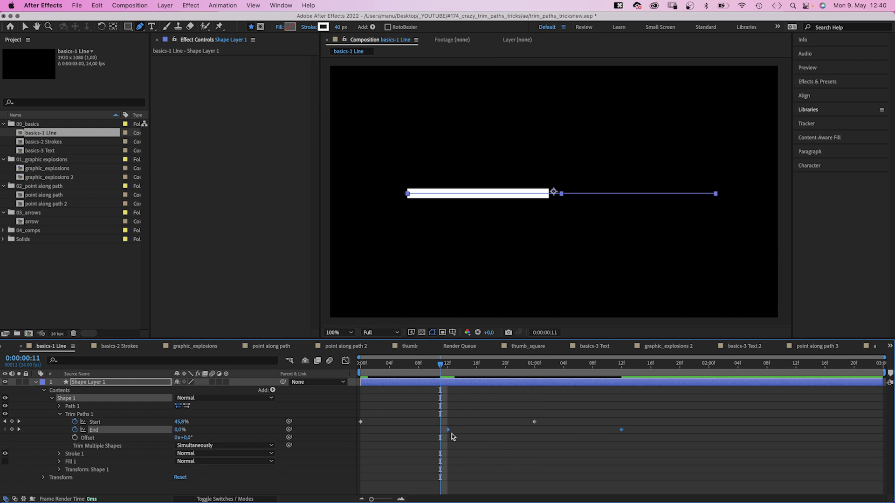
{"action": "left_click_drag", "start_coordinate": [698, 416], "coordinate": [347, 448]}
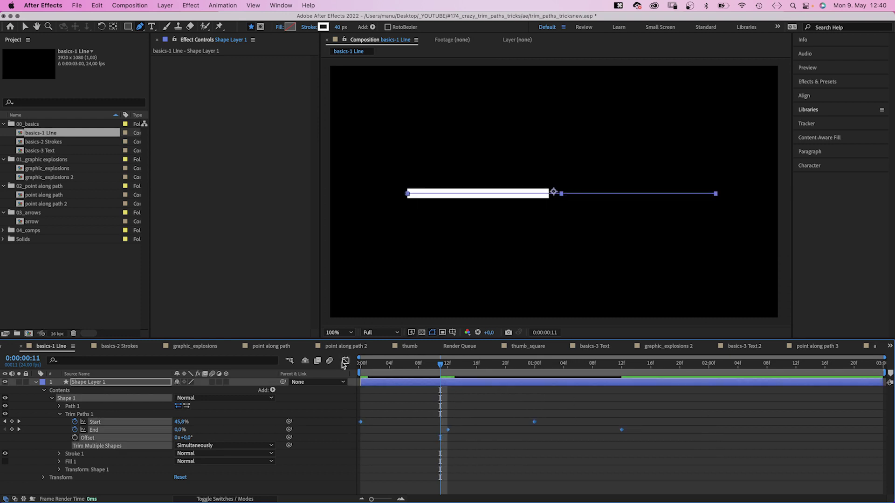
Apply Easy Ease to the Start and End keyframes, sharpen their speed curves, and preview
{"action": "left_click", "coordinate": [346, 360]}
{"action": "left_click_drag", "start_coordinate": [654, 389], "coordinate": [457, 471]}
{"action": "key", "text": "F9"}
{"action": "key", "text": "v"}
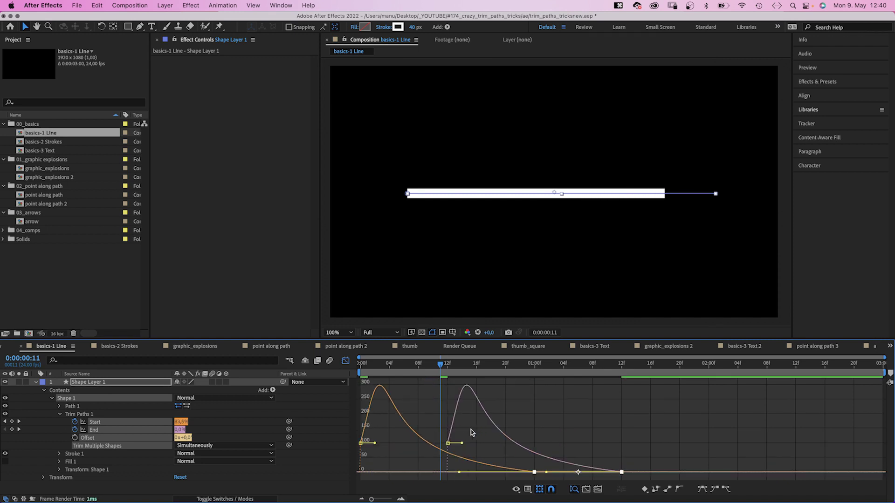
{"action": "left_click_drag", "start_coordinate": [470, 426], "coordinate": [405, 459]}
{"action": "left_click", "coordinate": [389, 364]}
{"action": "key", "text": "space"}
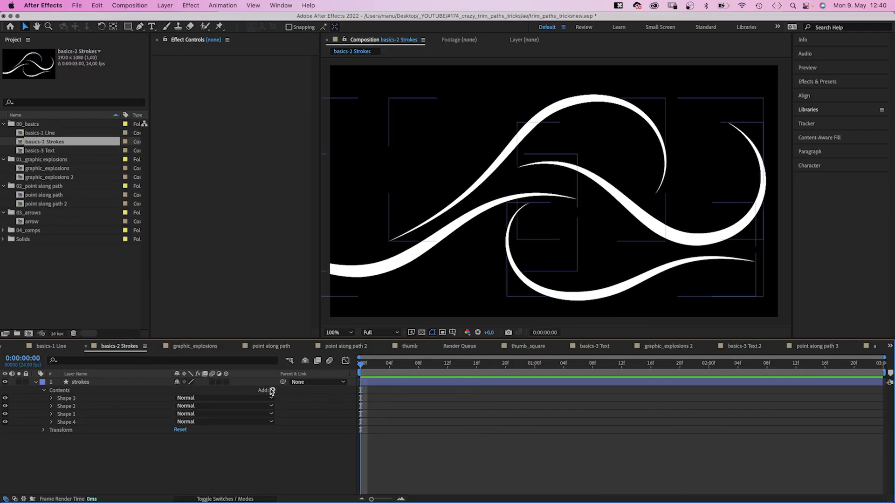
Add Trim Paths inside Shape 3 and trim its stroke with Start at 48%
{"action": "left_click", "coordinate": [272, 390]}
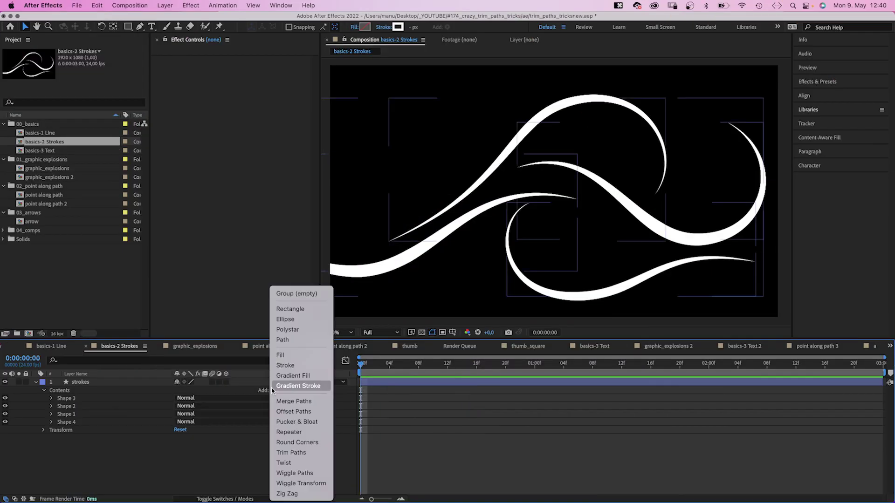
{"action": "left_click", "coordinate": [280, 452]}
{"action": "left_click_drag", "start_coordinate": [74, 433], "coordinate": [70, 407]}
{"action": "left_click", "coordinate": [59, 438]}
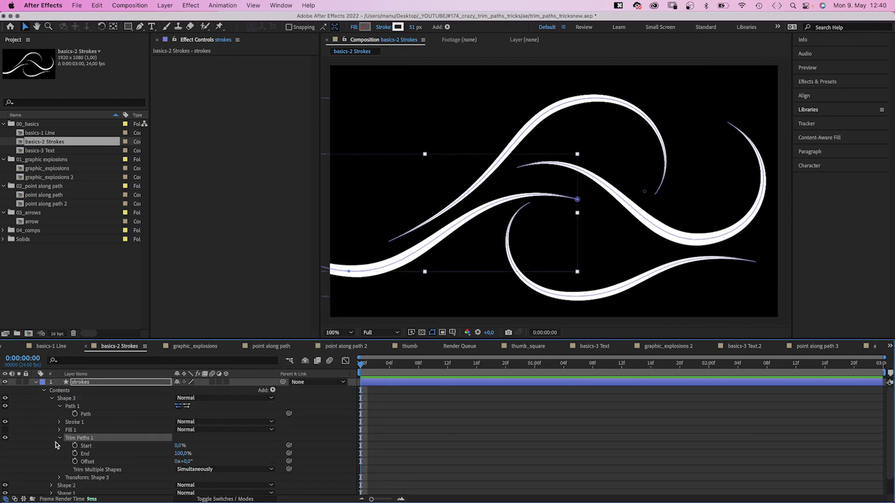
{"action": "left_click_drag", "start_coordinate": [179, 446], "coordinate": [198, 445]}
Move Trim Paths below Shape 4, trim multiple shapes Individually, and set Start to 46%
{"action": "mouse_move", "coordinate": [86, 445]}
{"action": "left_mouse_down"}
{"action": "mouse_move", "coordinate": [71, 426]}
{"action": "mouse_move", "coordinate": [69, 395]}
{"action": "mouse_move", "coordinate": [58, 399]}
{"action": "mouse_move", "coordinate": [64, 424]}
{"action": "mouse_move", "coordinate": [55, 432]}
{"action": "left_mouse_up"}
{"action": "left_click", "coordinate": [51, 430]}
{"action": "mouse_move", "coordinate": [179, 440]}
{"action": "left_mouse_down"}
{"action": "mouse_move", "coordinate": [196, 441]}
{"action": "mouse_move", "coordinate": [138, 443]}
{"action": "left_mouse_up"}
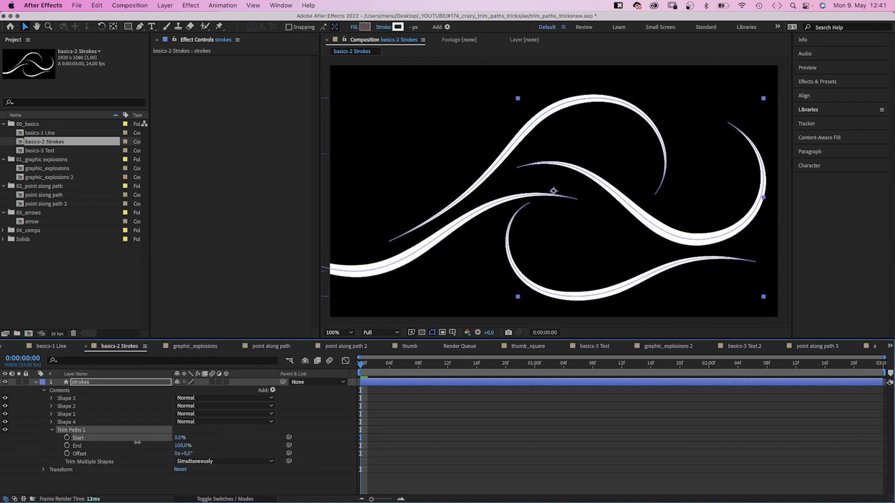
{"action": "left_click", "coordinate": [194, 462]}
{"action": "left_click", "coordinate": [190, 482]}
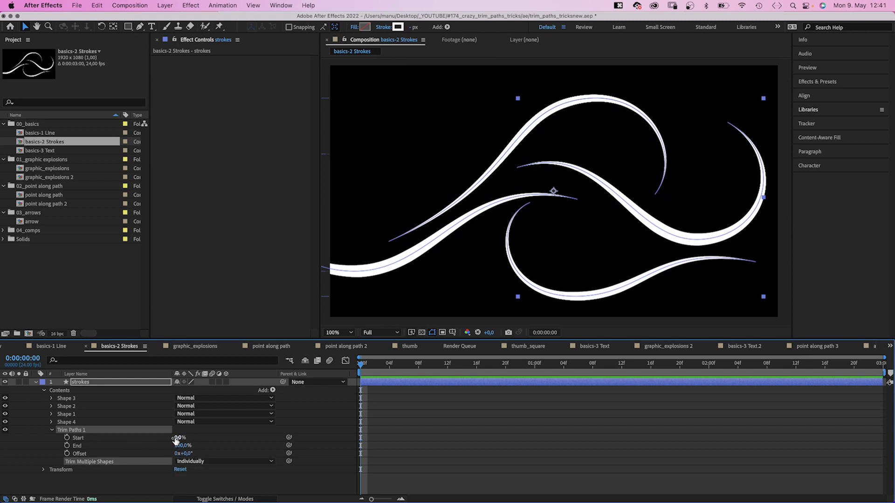
{"action": "mouse_move", "coordinate": [176, 441]}
{"action": "left_mouse_down"}
{"action": "mouse_move", "coordinate": [227, 438]}
{"action": "mouse_move", "coordinate": [177, 438]}
{"action": "left_mouse_up"}
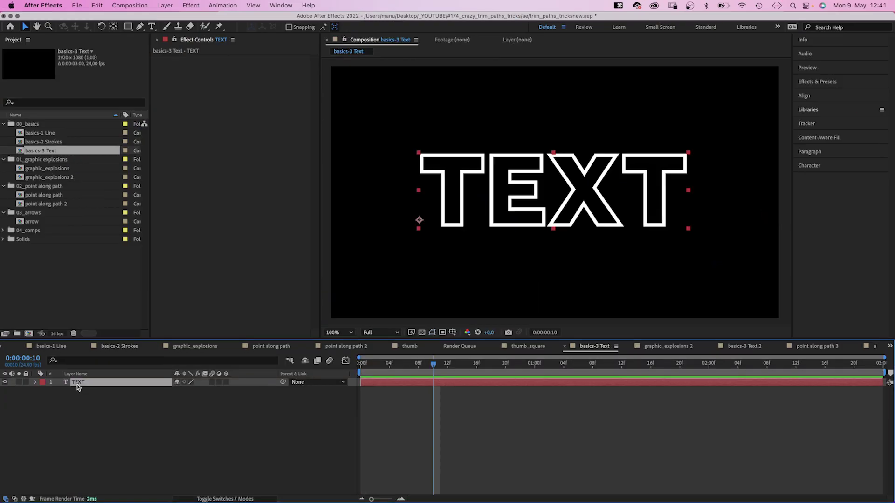
Create letter outline shapes from the TEXT layer
{"action": "right_click", "coordinate": [75, 384]}
{"action": "mouse_move", "coordinate": [103, 412]}
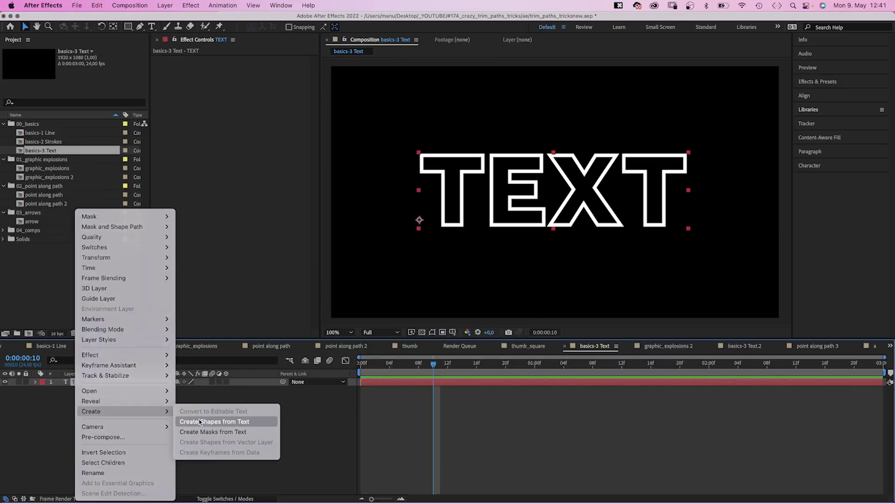
{"action": "left_click", "coordinate": [200, 422]}
Add Trim Paths to the TEXT Outlines letter groups and trim them with End
{"action": "left_click", "coordinate": [34, 382]}
{"action": "left_click", "coordinate": [44, 390]}
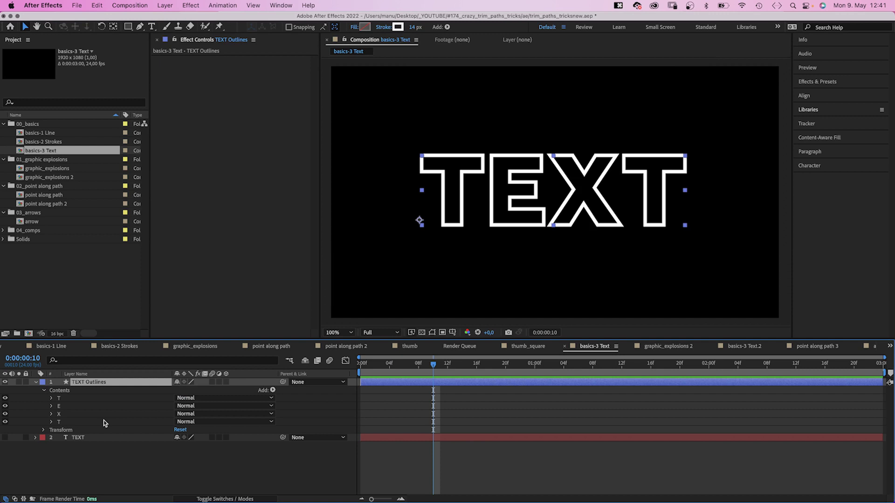
{"action": "left_click", "coordinate": [273, 391]}
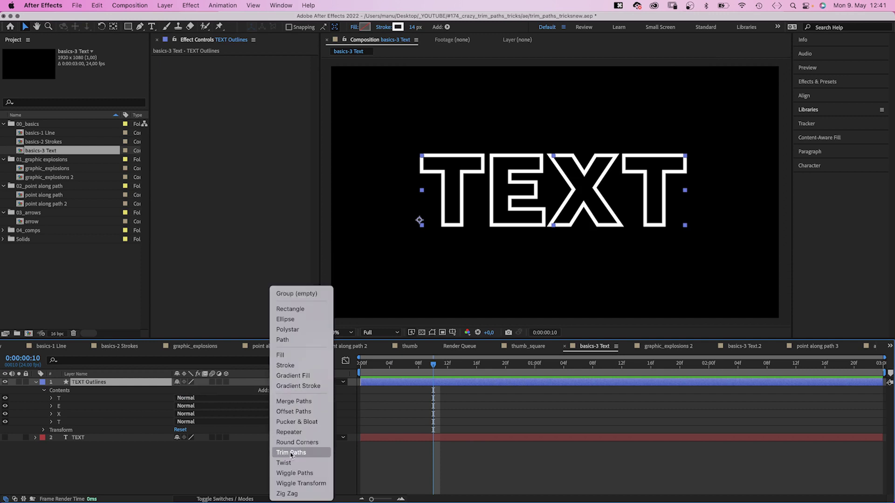
{"action": "left_click", "coordinate": [291, 453]}
{"action": "left_click", "coordinate": [52, 430]}
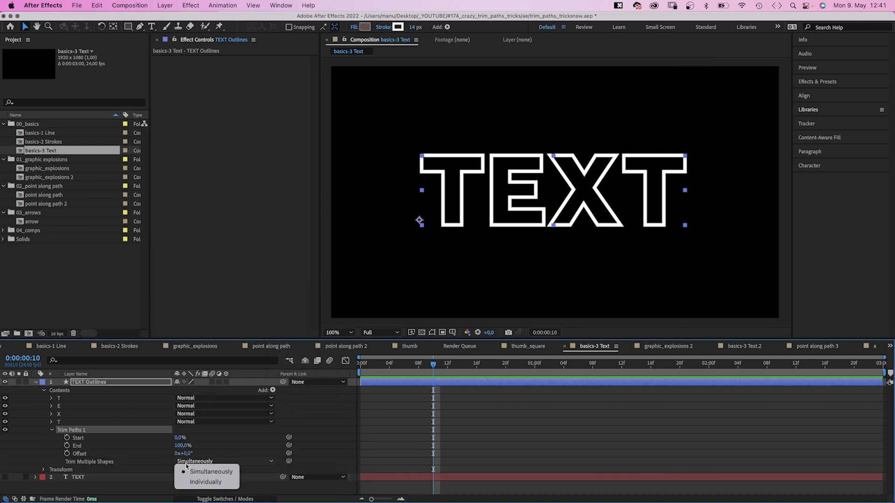
{"action": "mouse_move", "coordinate": [180, 449]}
{"action": "left_mouse_down"}
{"action": "mouse_move", "coordinate": [139, 450]}
{"action": "mouse_move", "coordinate": [192, 453]}
{"action": "left_mouse_up"}
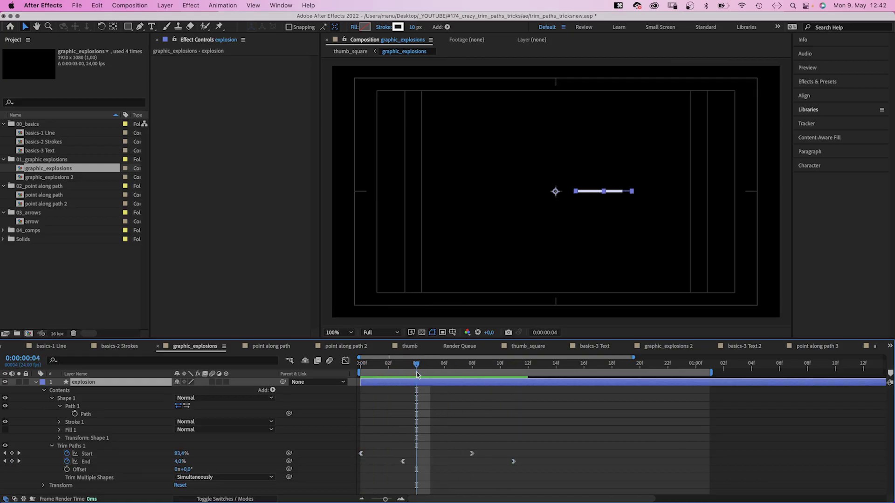
Add a Repeater to the explosion layer with 9 copies
{"action": "key", "text": "Home"}
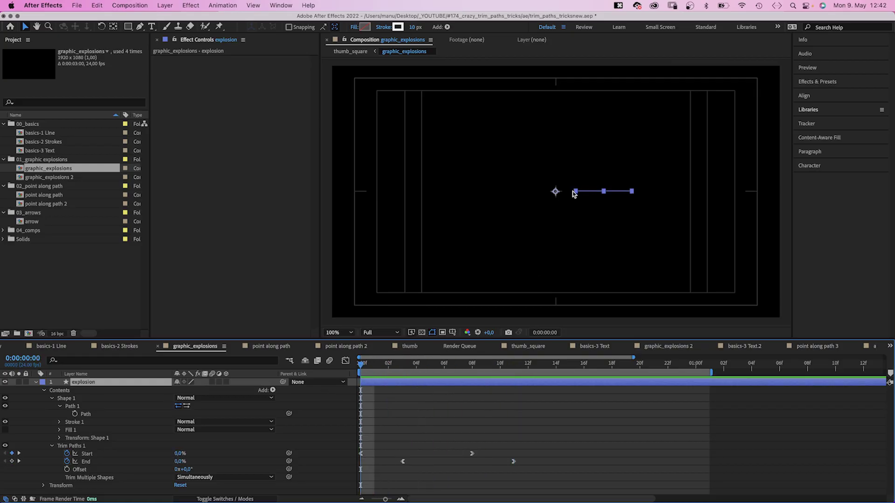
{"action": "left_click", "coordinate": [52, 399]}
{"action": "left_click", "coordinate": [273, 390]}
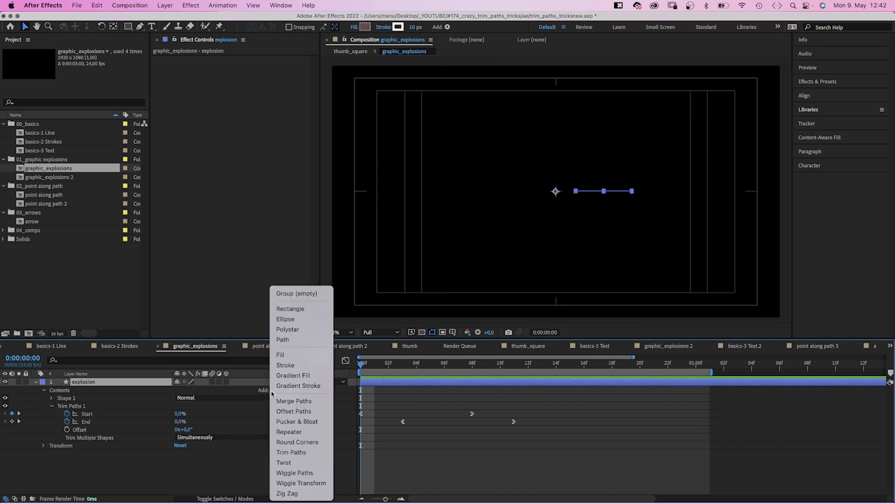
{"action": "left_click", "coordinate": [277, 438]}
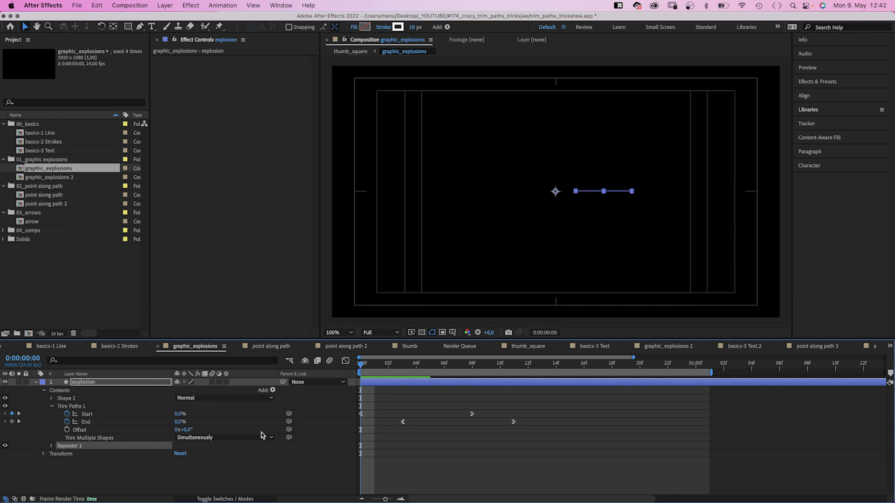
{"action": "left_click", "coordinate": [51, 447]}
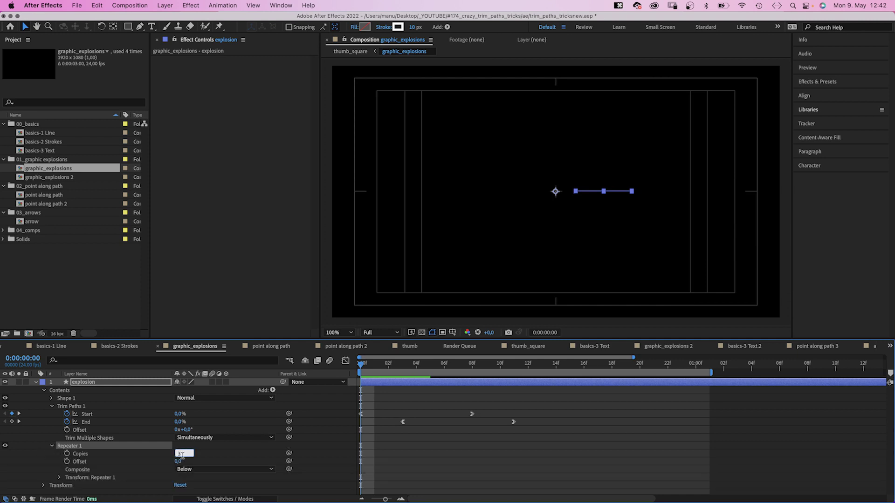
{"action": "key", "text": "Return"}
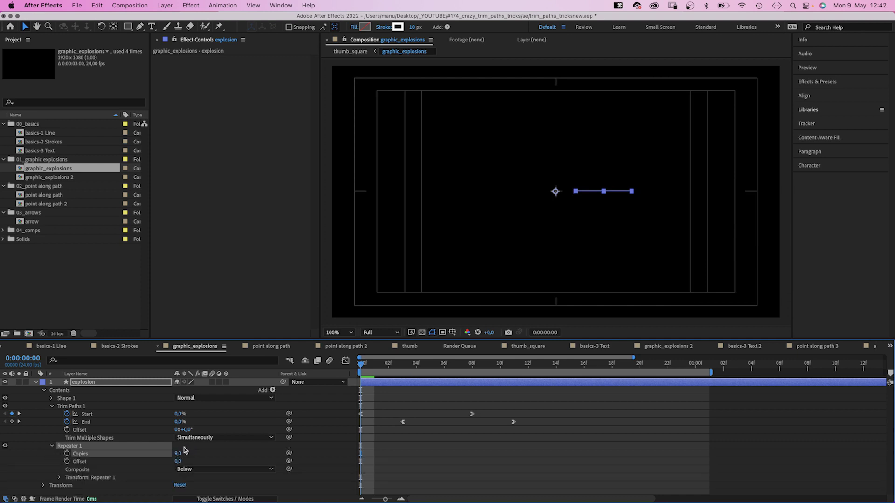
Set the Repeater transform Position to 0,0 and Rotation to 40°
{"action": "left_click", "coordinate": [59, 478]}
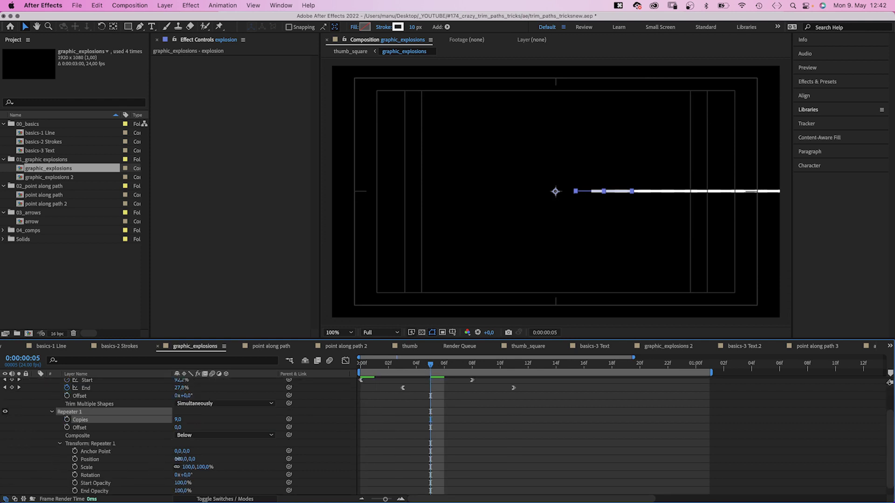
{"action": "type", "text": "0"}
{"action": "key", "text": "Return"}
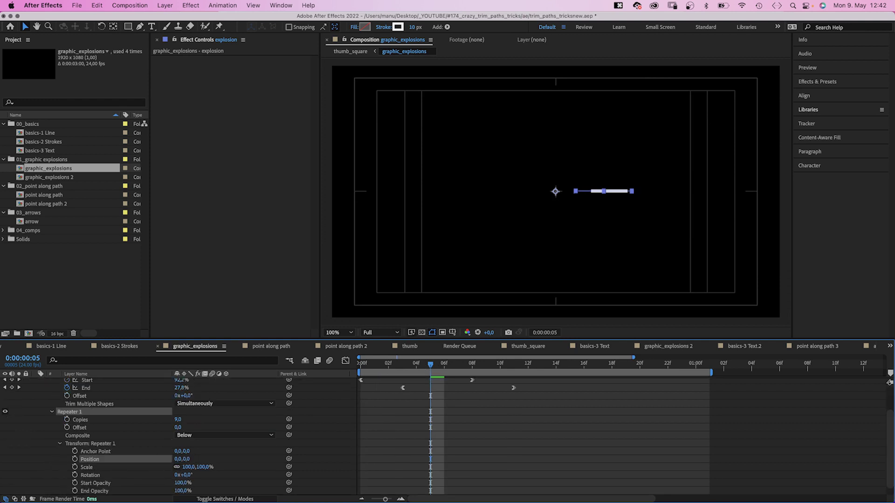
{"action": "left_click_drag", "start_coordinate": [187, 475], "coordinate": [205, 477]}
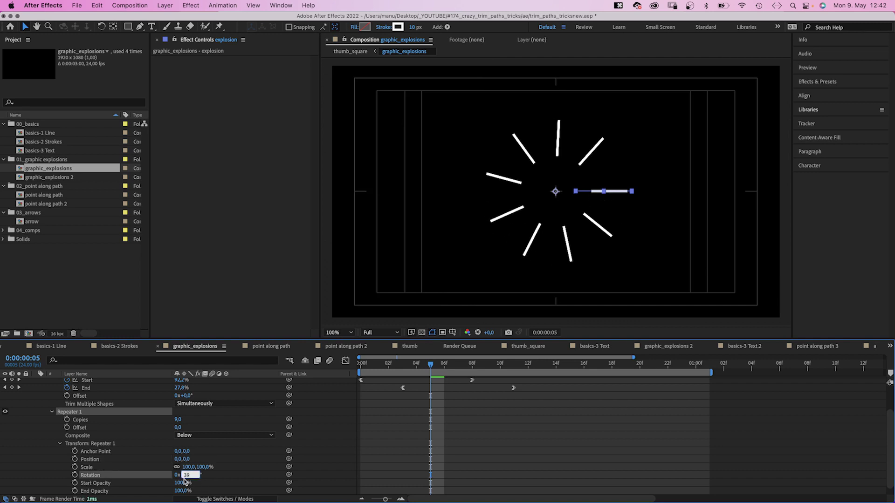
{"action": "type", "text": "40"}
{"action": "key", "text": "Return"}
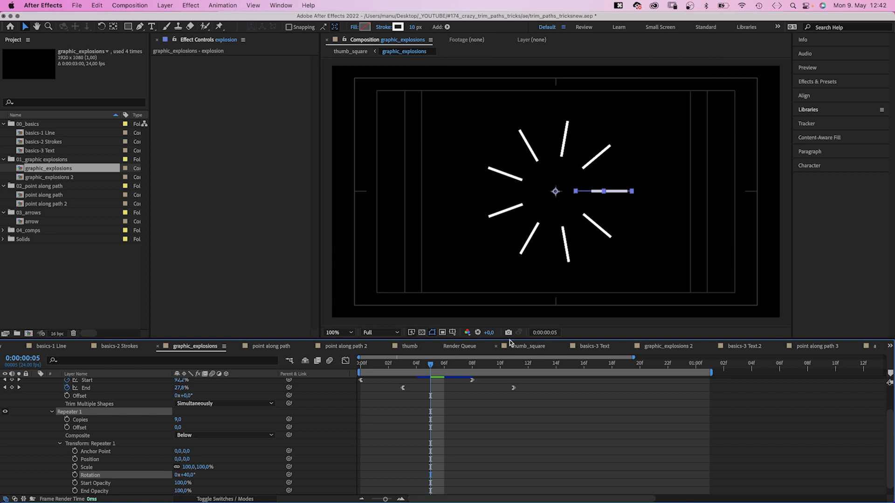
Set Trim Multiple Shapes to Individually for the burst and preview it
{"action": "left_click", "coordinate": [383, 367]}
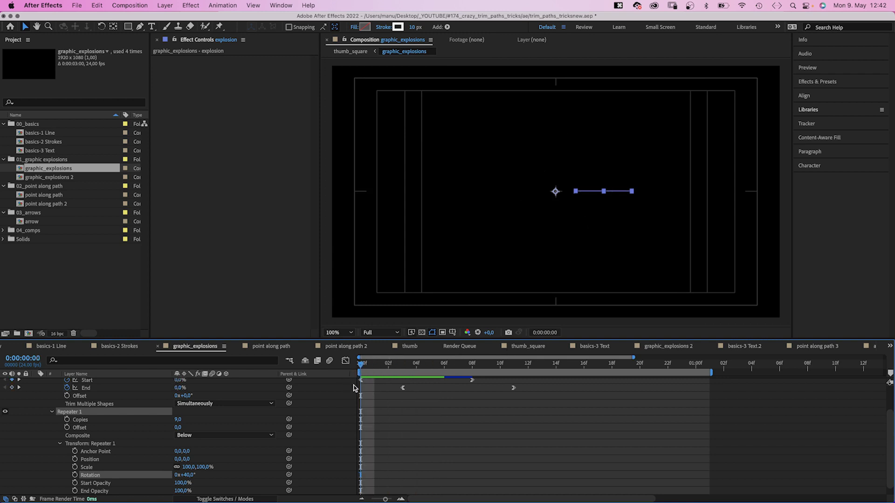
{"action": "key", "text": "space"}
{"action": "key", "text": "space"}
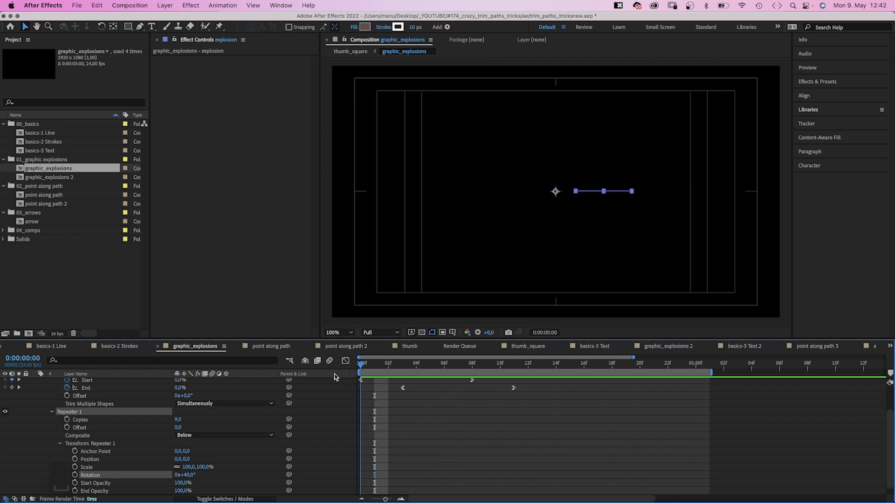
{"action": "key", "text": "space"}
{"action": "key", "text": "space"}
{"action": "left_click", "coordinate": [224, 404]}
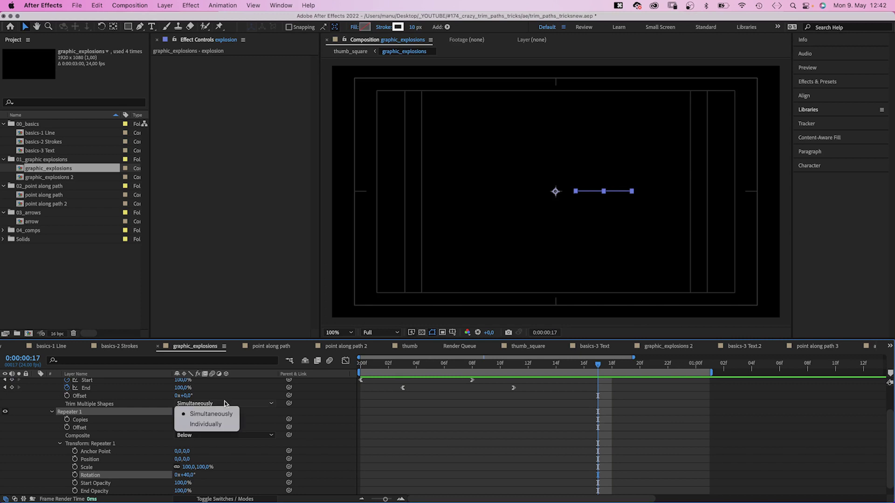
{"action": "left_click", "coordinate": [228, 425]}
{"action": "key", "text": "space"}
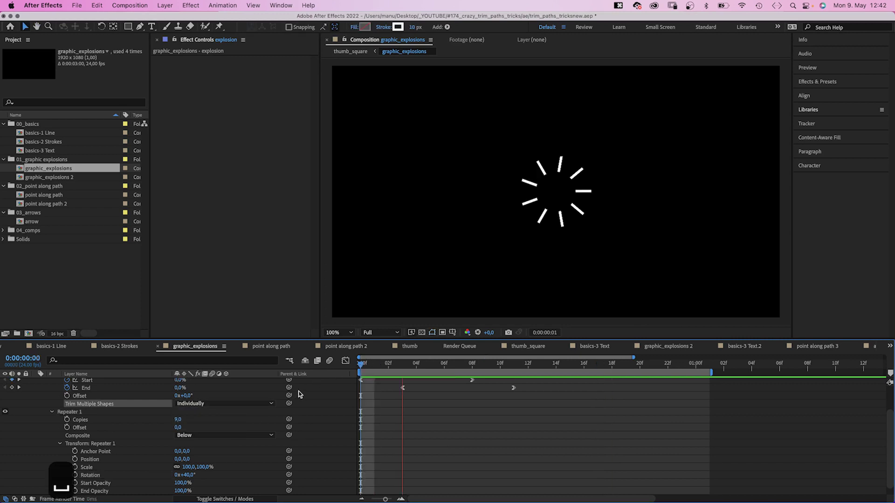
{"action": "key", "text": "space"}
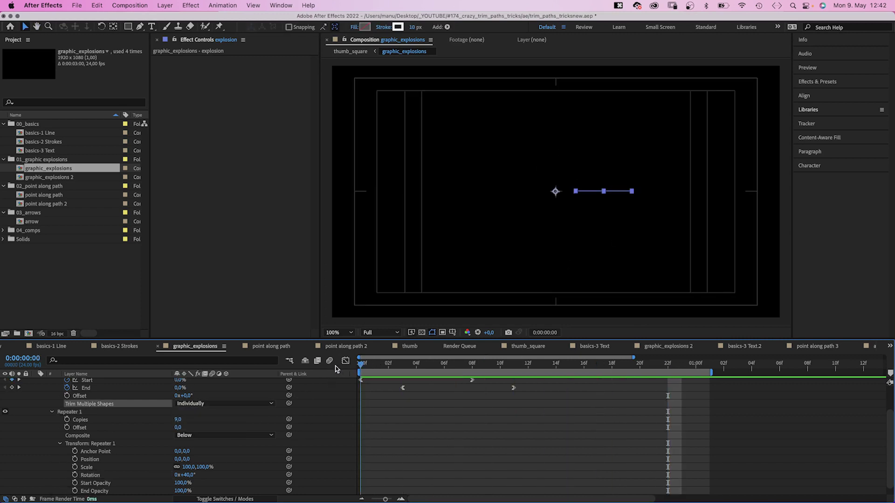
Move Repeater 1 above Trim Paths 1 and preview the reordered burst
{"action": "left_click", "coordinate": [52, 413]}
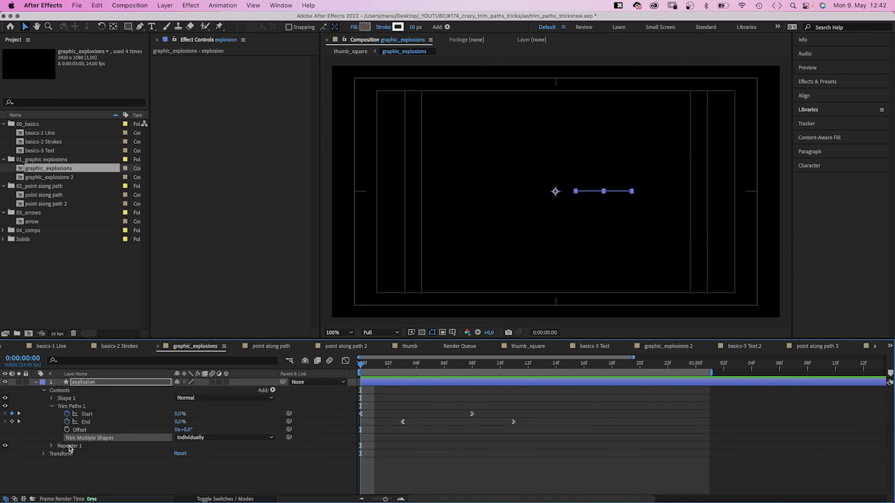
{"action": "left_click_drag", "start_coordinate": [70, 448], "coordinate": [71, 406]}
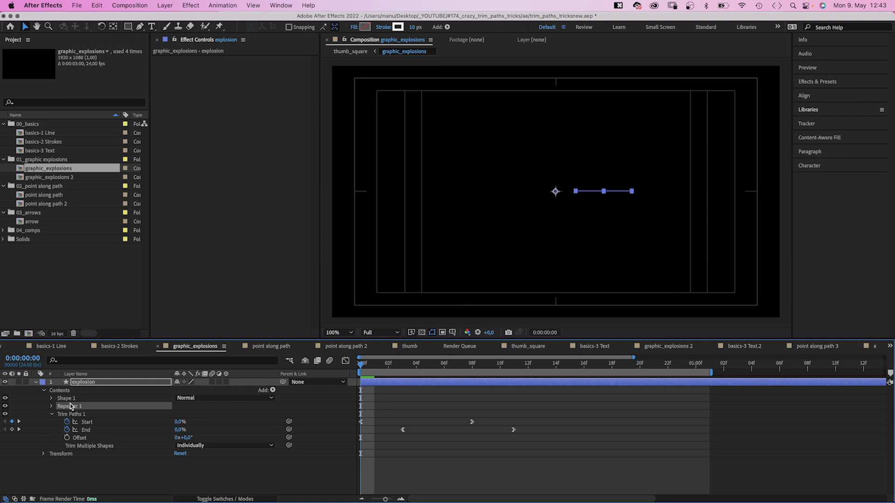
{"action": "key", "text": "space"}
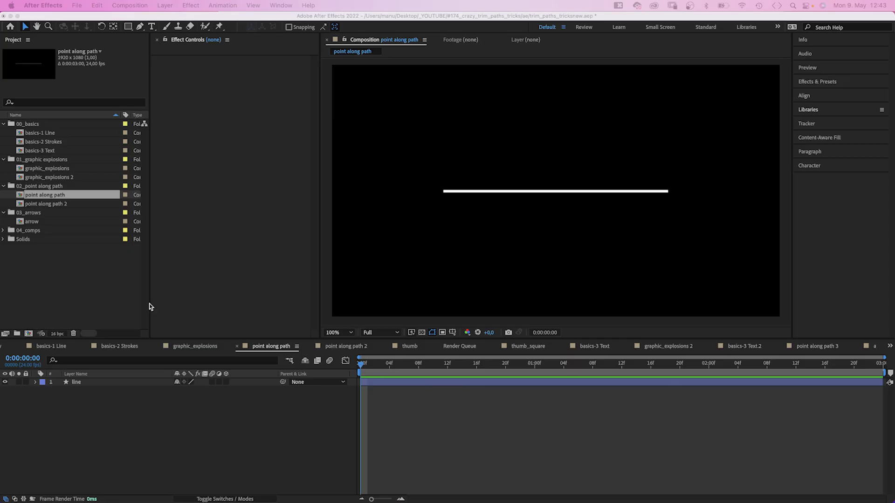
Duplicate the line layer, rename the copy 'point', and enter a 120 px stroke width
{"action": "left_click", "coordinate": [360, 368]}
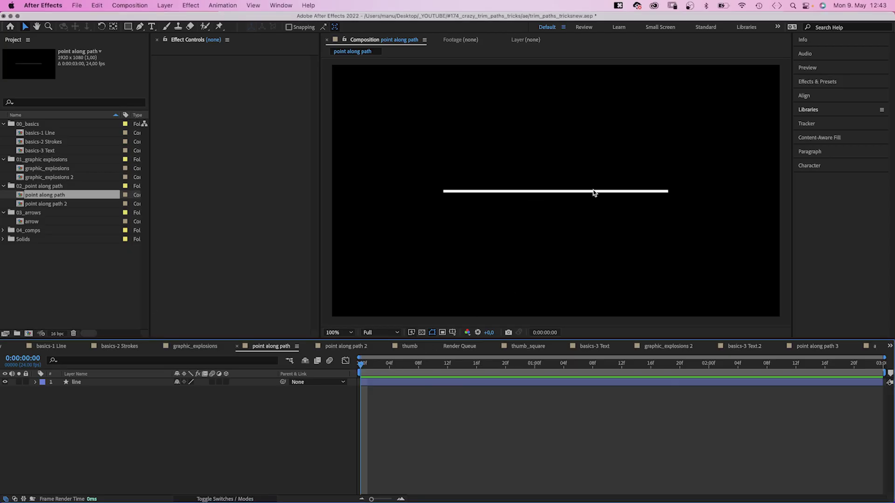
{"action": "left_click", "coordinate": [73, 384]}
{"action": "key", "text": "super+d"}
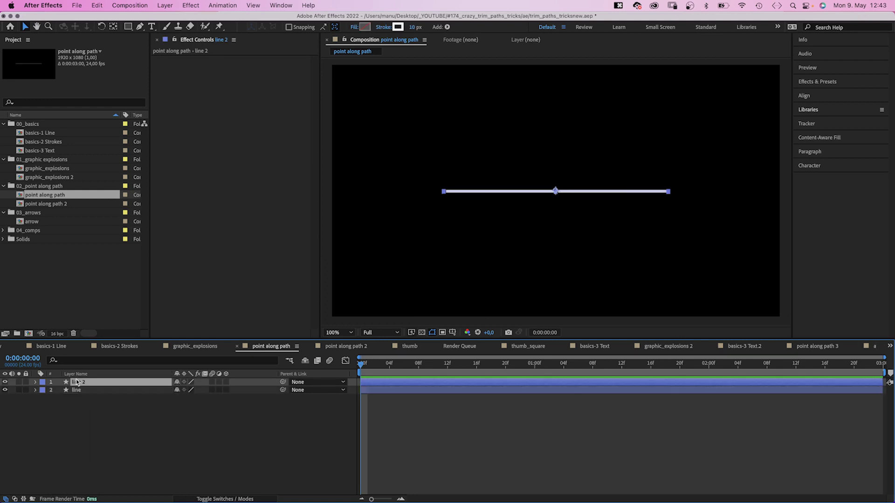
{"action": "key", "text": "Return"}
{"action": "type", "text": "poin"}
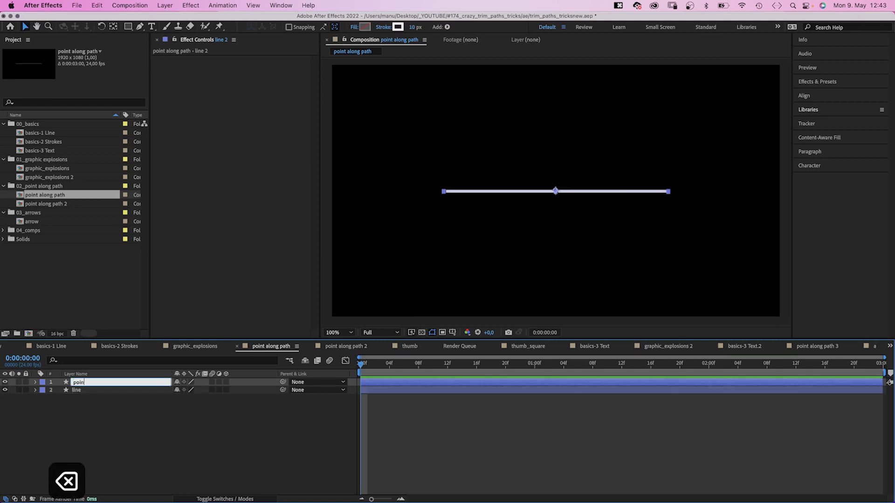
{"action": "type", "text": "rt"}
{"action": "key", "text": "Return"}
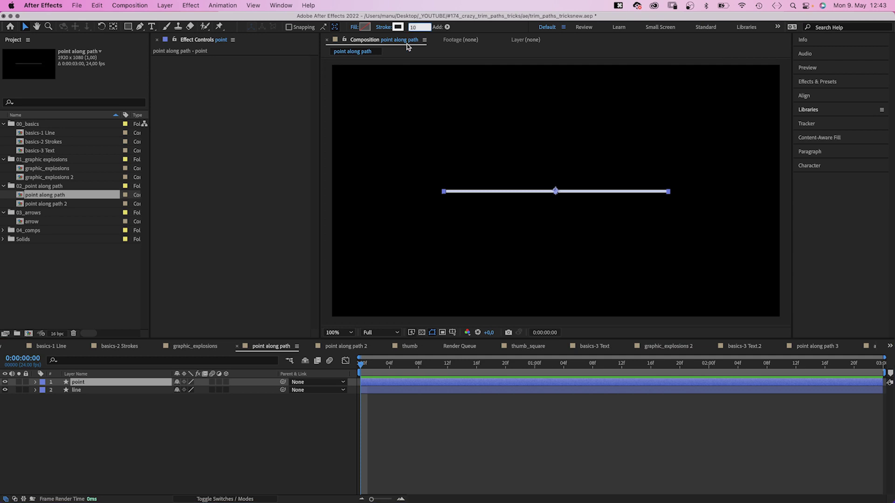
{"action": "type", "text": "120"}
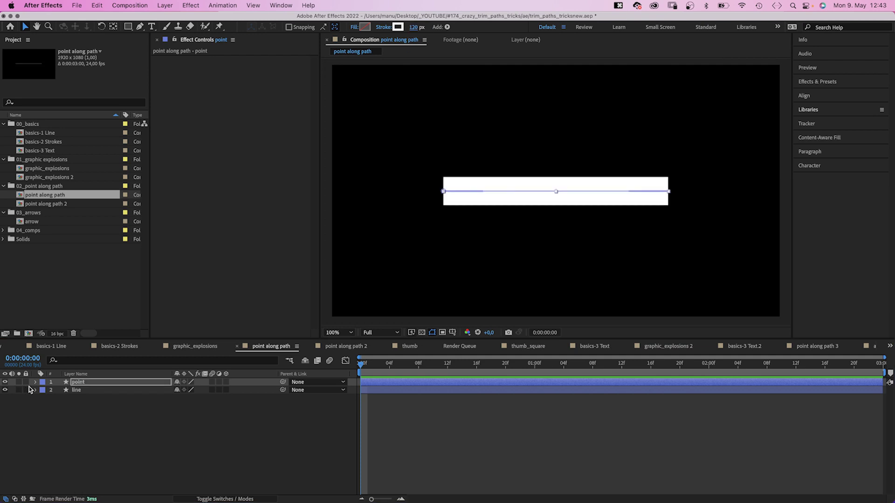
Set the point layer's Stroke 1 Line Cap to Round Cap
{"action": "left_click", "coordinate": [35, 382]}
{"action": "left_click", "coordinate": [44, 390]}
{"action": "left_click", "coordinate": [51, 398]}
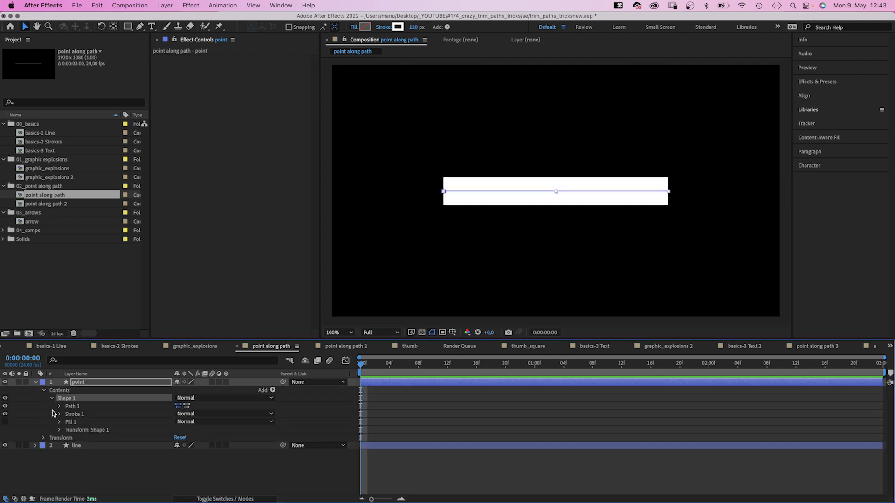
{"action": "left_click", "coordinate": [60, 414]}
{"action": "left_click", "coordinate": [224, 451]}
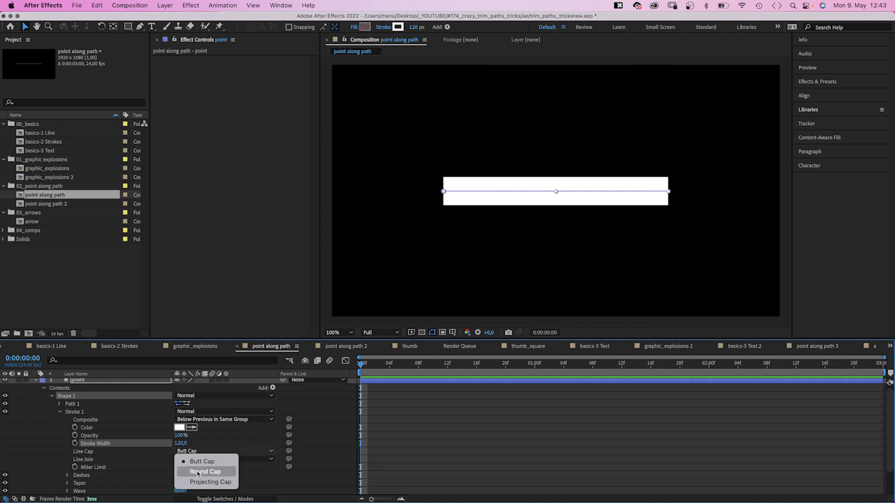
{"action": "left_click", "coordinate": [191, 469]}
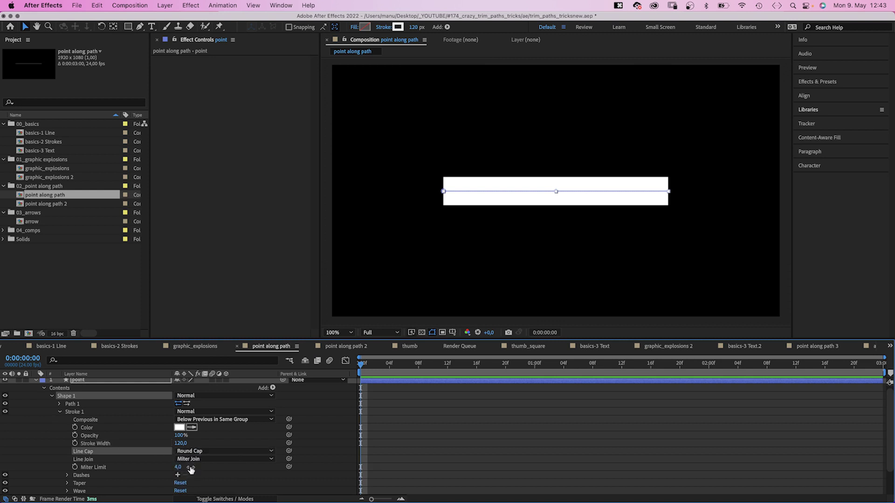
Add Trim Paths to the point layer, placed outside the Shape 1 group
{"action": "left_click", "coordinate": [52, 397]}
{"action": "left_click", "coordinate": [273, 391]}
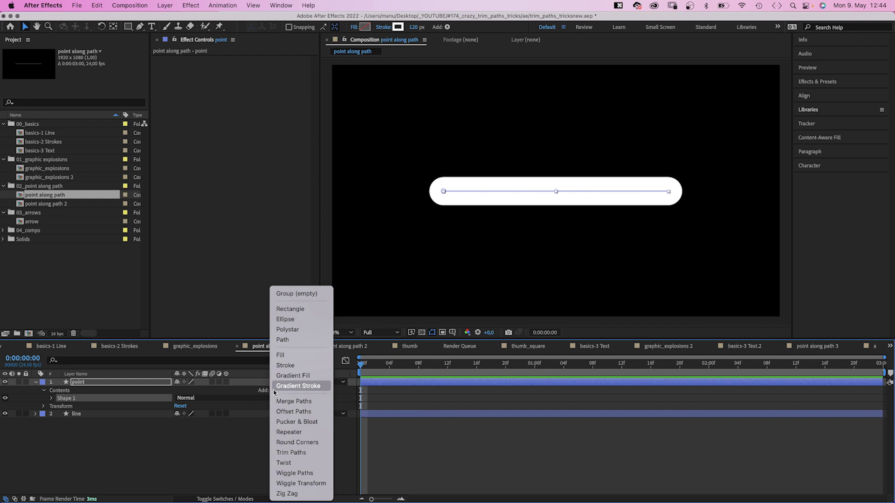
{"action": "left_click", "coordinate": [292, 452]}
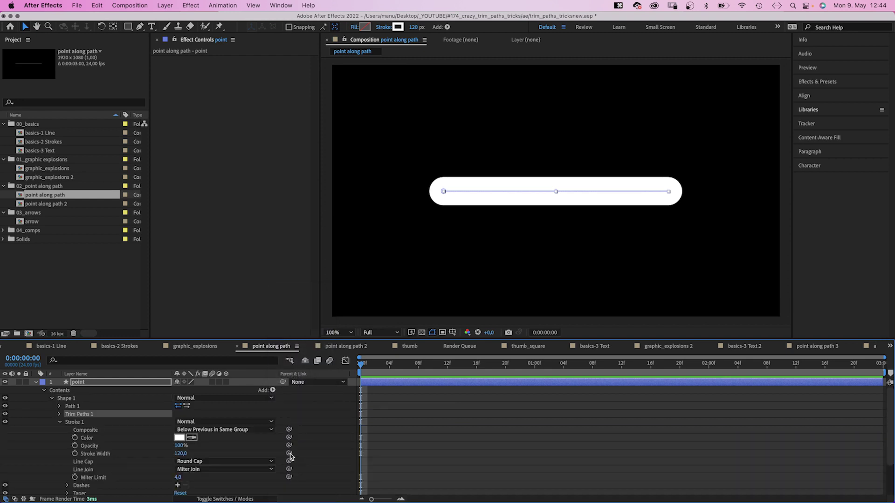
{"action": "mouse_move", "coordinate": [77, 414]}
{"action": "left_mouse_down"}
{"action": "mouse_move", "coordinate": [77, 395]}
{"action": "mouse_move", "coordinate": [70, 417]}
{"action": "mouse_move", "coordinate": [60, 414]}
{"action": "left_mouse_up"}
{"action": "left_click", "coordinate": [52, 406]}
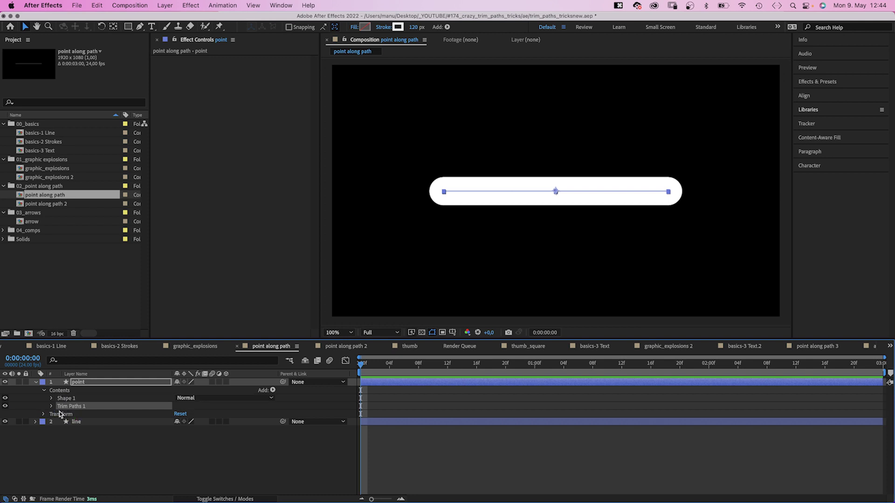
{"action": "left_click", "coordinate": [51, 407]}
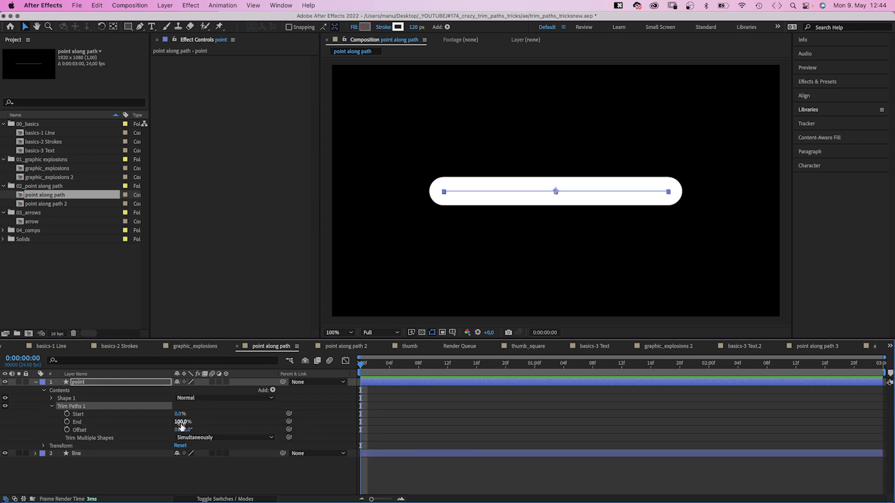
Give End the expression content("Trim Paths 1").start+0.1 and slide the dot along the line
{"action": "left_click_drag", "start_coordinate": [289, 422], "coordinate": [73, 416]}
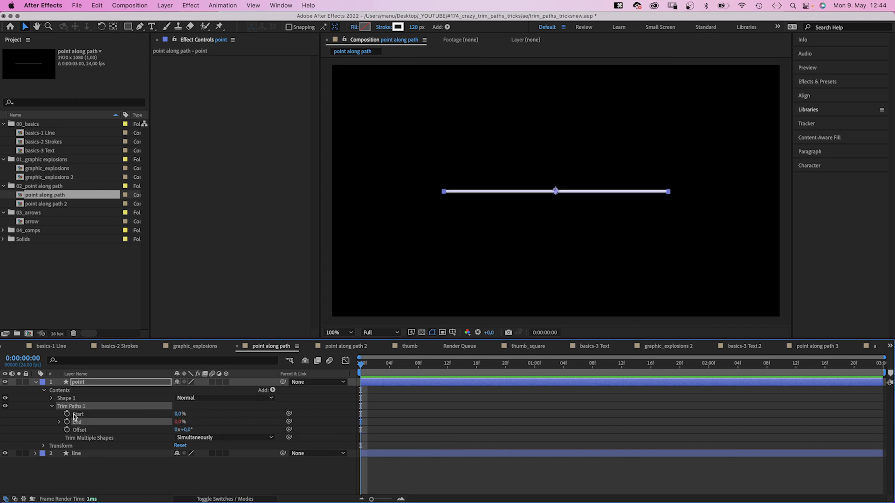
{"action": "left_click", "coordinate": [59, 422]}
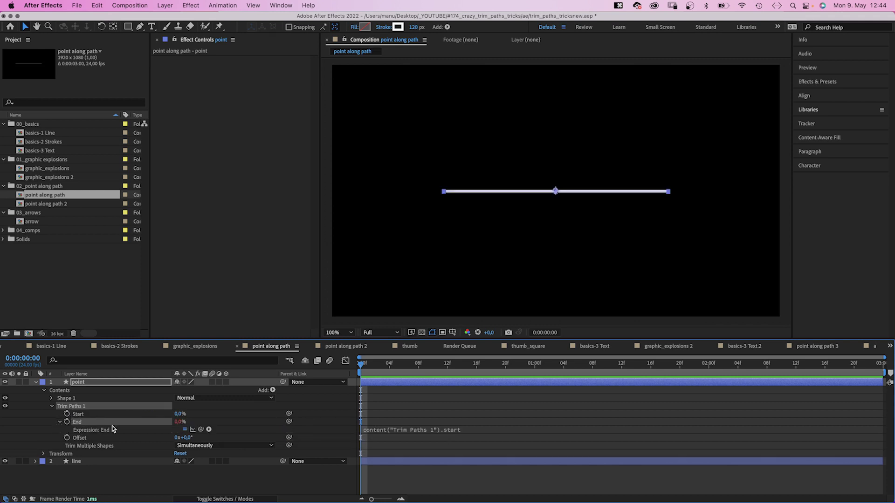
{"action": "left_click", "coordinate": [461, 430]}
{"action": "left_click", "coordinate": [504, 427]}
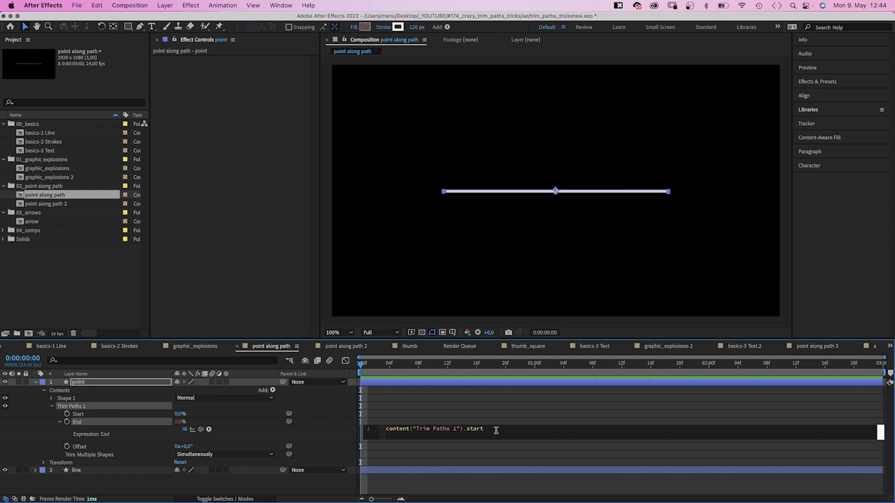
{"action": "type", "text": "+0.1"}
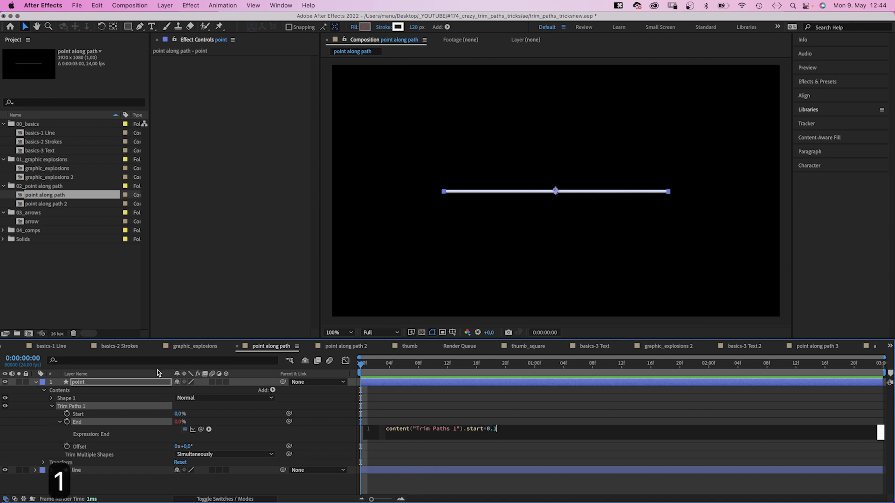
{"action": "left_click", "coordinate": [317, 438]}
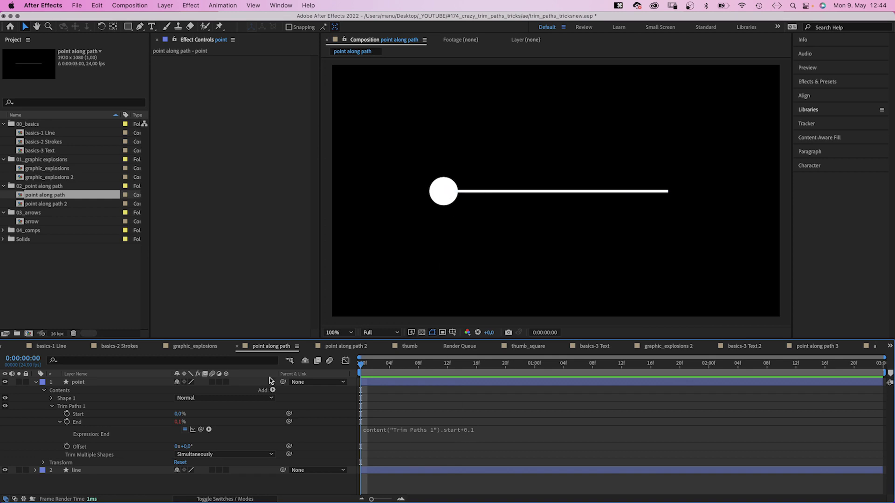
{"action": "mouse_move", "coordinate": [179, 414]}
{"action": "left_mouse_down"}
{"action": "mouse_move", "coordinate": [220, 412]}
{"action": "mouse_move", "coordinate": [168, 414]}
{"action": "left_mouse_up"}
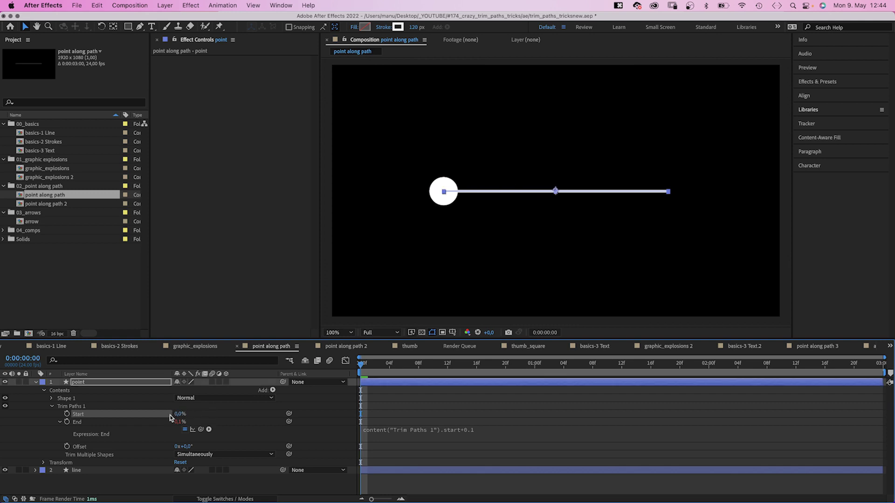
Keyframe the dot's Start from 0% at 0:00 to 91% at 1:00 with strong easing
{"action": "left_click", "coordinate": [66, 414]}
{"action": "left_click_drag", "start_coordinate": [527, 365], "coordinate": [535, 364]}
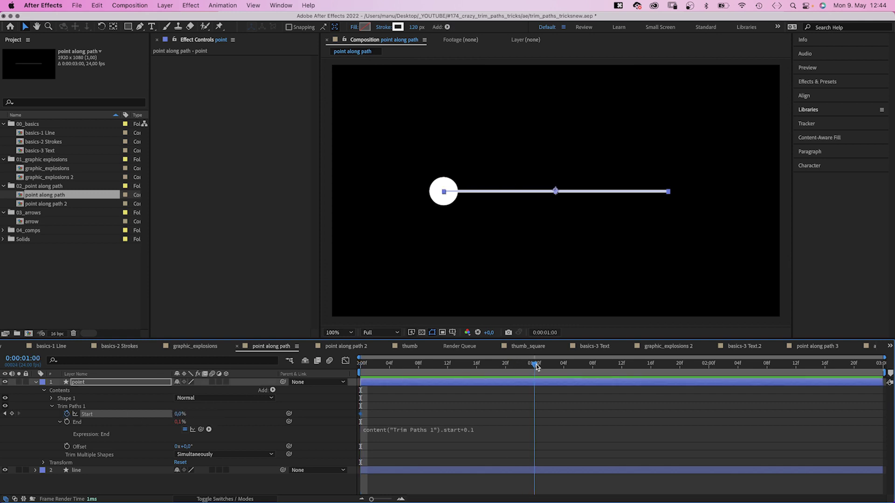
{"action": "left_click_drag", "start_coordinate": [178, 414], "coordinate": [216, 413]}
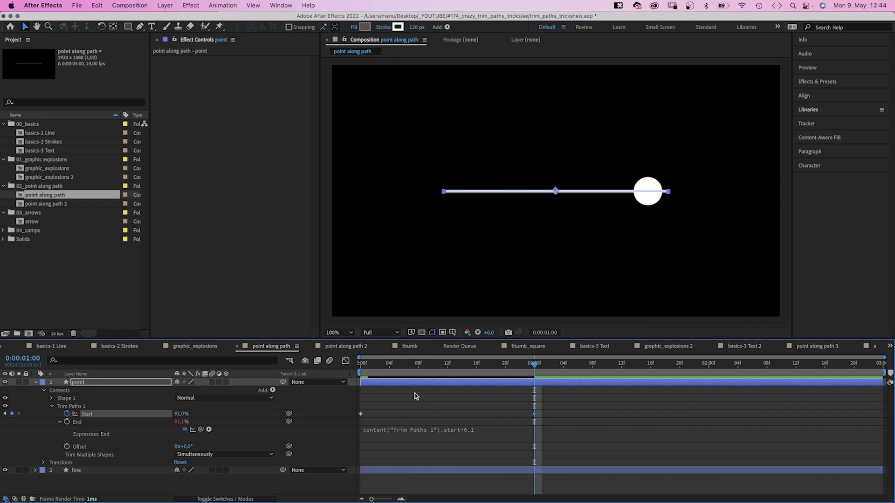
{"action": "left_click", "coordinate": [346, 361]}
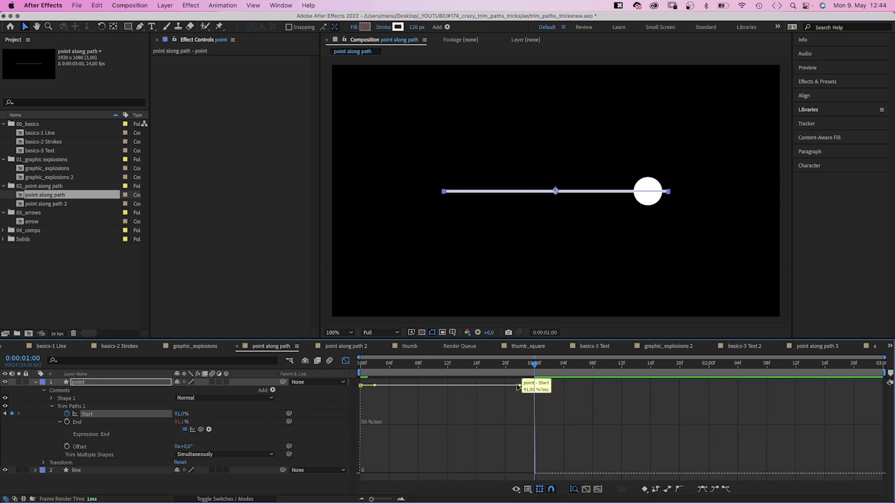
{"action": "left_click_drag", "start_coordinate": [532, 391], "coordinate": [470, 474]}
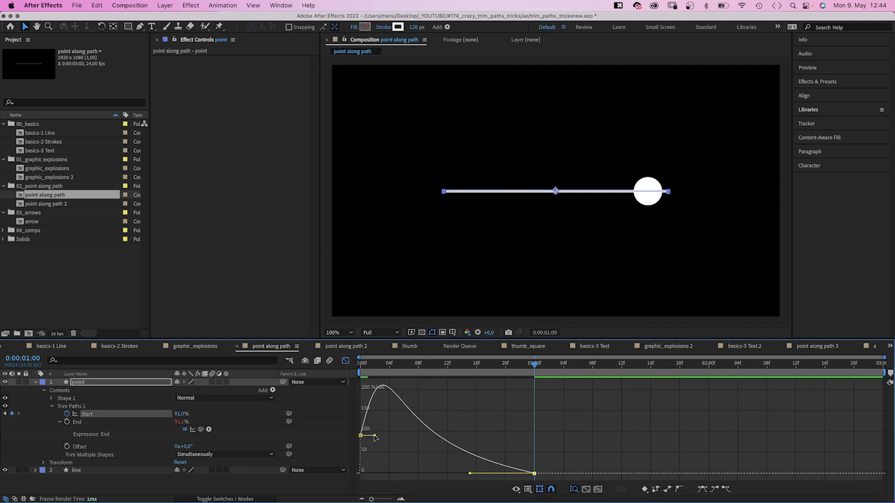
{"action": "left_click_drag", "start_coordinate": [376, 437], "coordinate": [426, 474]}
Preview the dot's motion and scrub through frames 5 to 10
{"action": "left_click", "coordinate": [345, 361]}
{"action": "key", "text": "Home"}
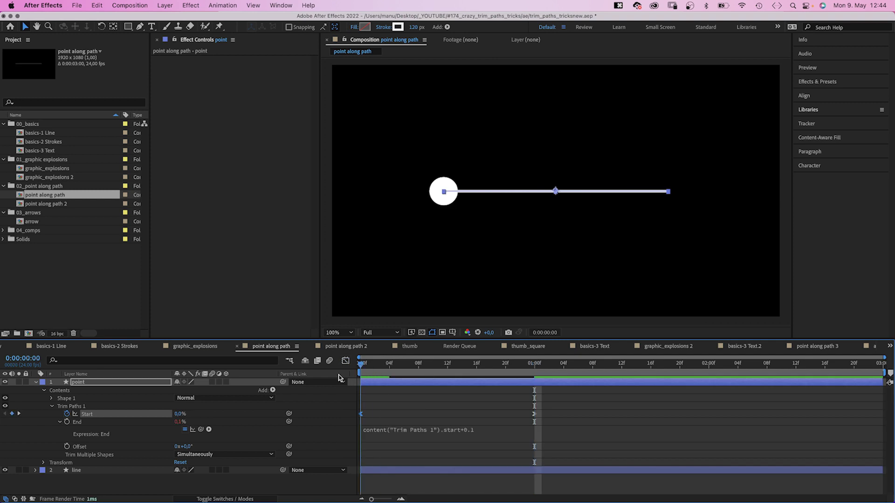
{"action": "key", "text": "space"}
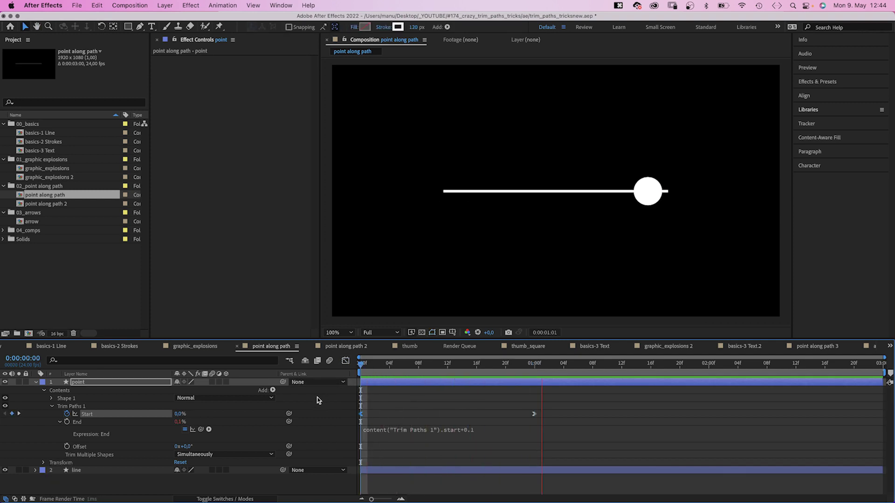
{"action": "key", "text": "space"}
{"action": "left_click", "coordinate": [403, 367]}
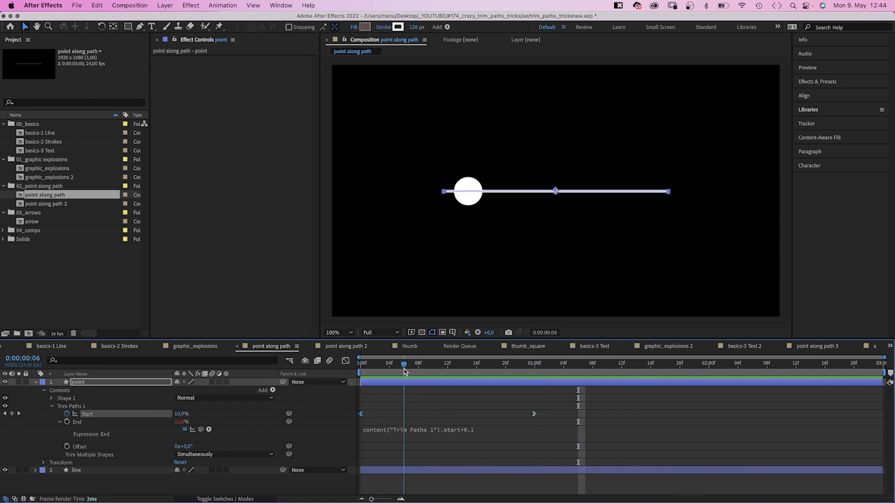
{"action": "left_click_drag", "start_coordinate": [403, 371], "coordinate": [397, 369]}
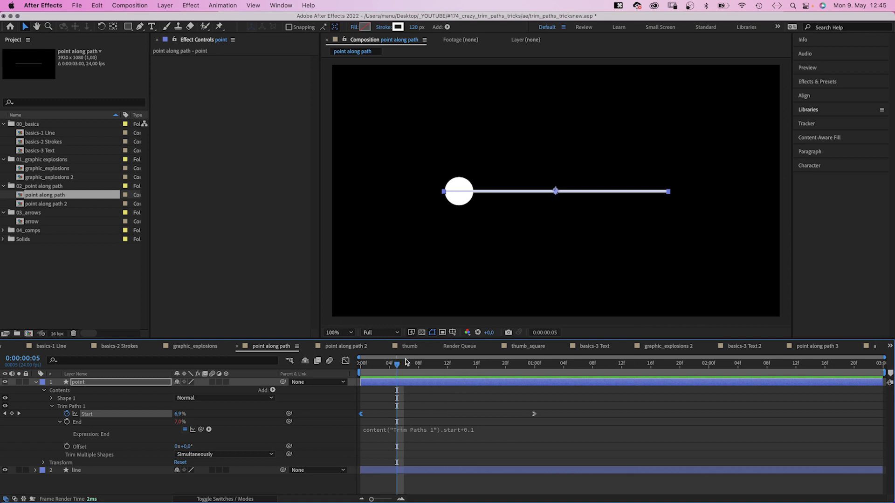
{"action": "left_click", "coordinate": [429, 363]}
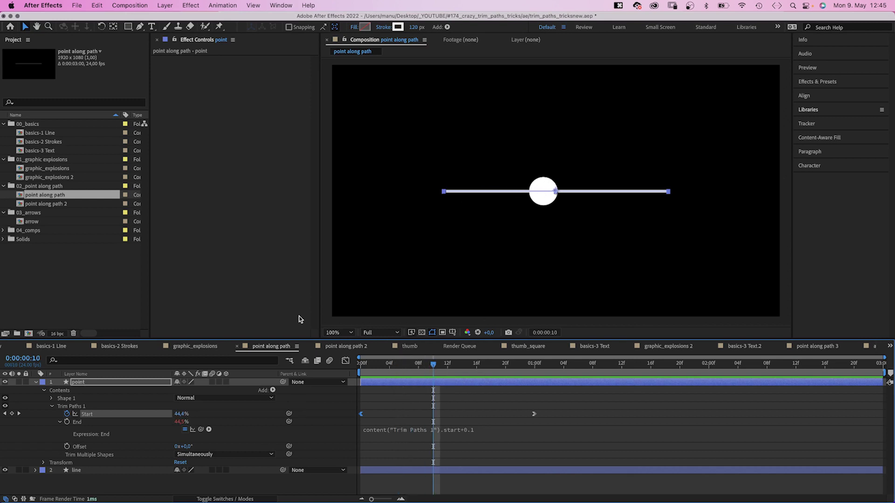
Inspect the line's Path property, then return to Trim Paths Start at frame 13
{"action": "left_click", "coordinate": [52, 398]}
{"action": "scroll", "coordinate": [62, 411], "scroll_direction": "down", "scroll_amount": 1}
{"action": "left_click", "coordinate": [58, 391]}
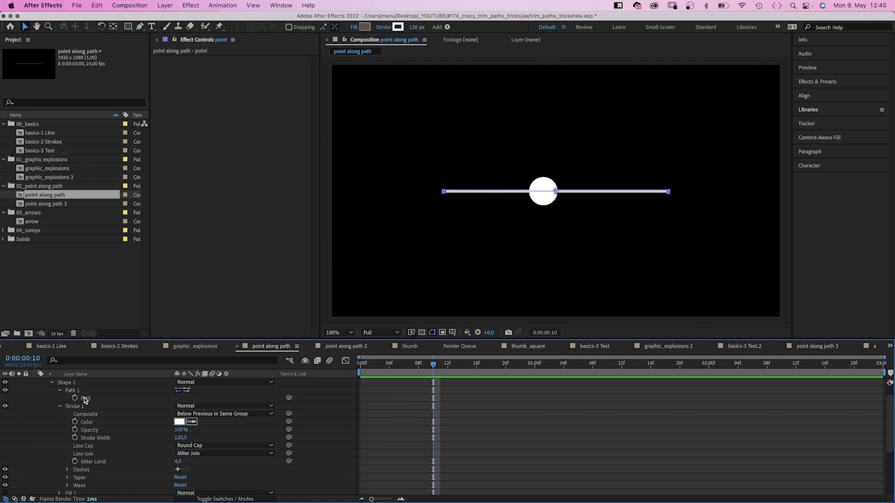
{"action": "left_click", "coordinate": [85, 399]}
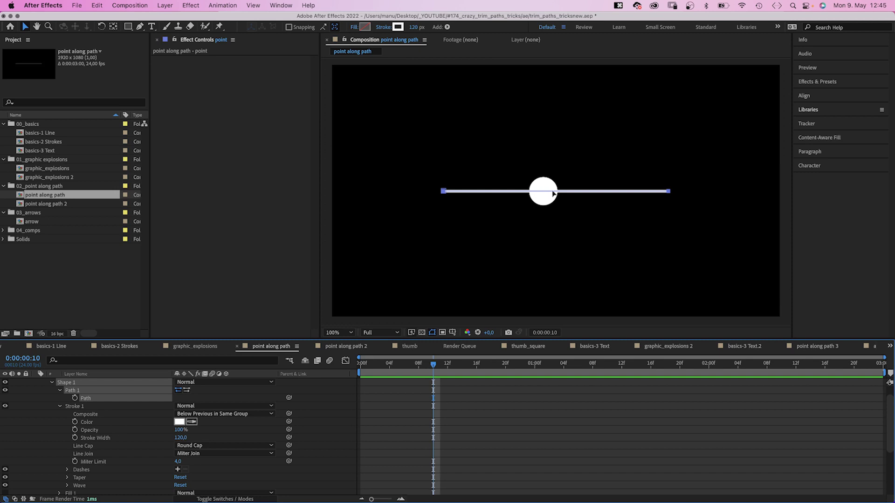
{"action": "left_click", "coordinate": [52, 383]}
{"action": "left_click", "coordinate": [87, 415]}
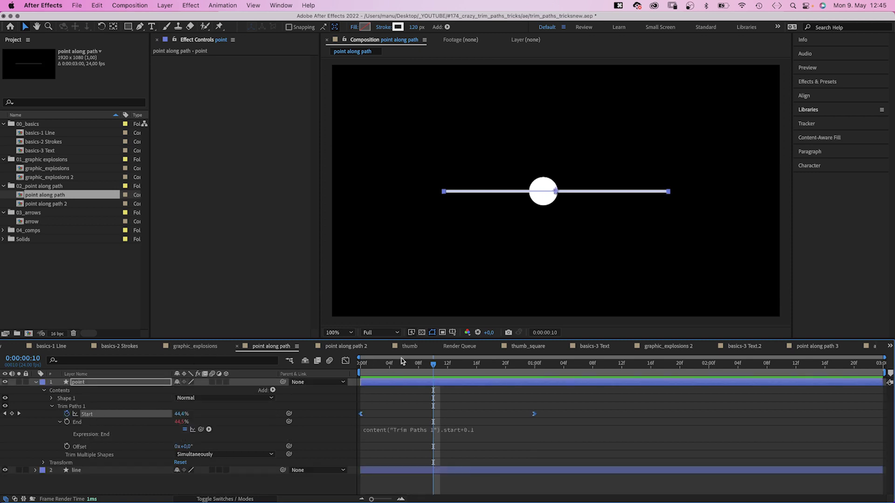
{"action": "left_click_drag", "start_coordinate": [435, 367], "coordinate": [455, 367]}
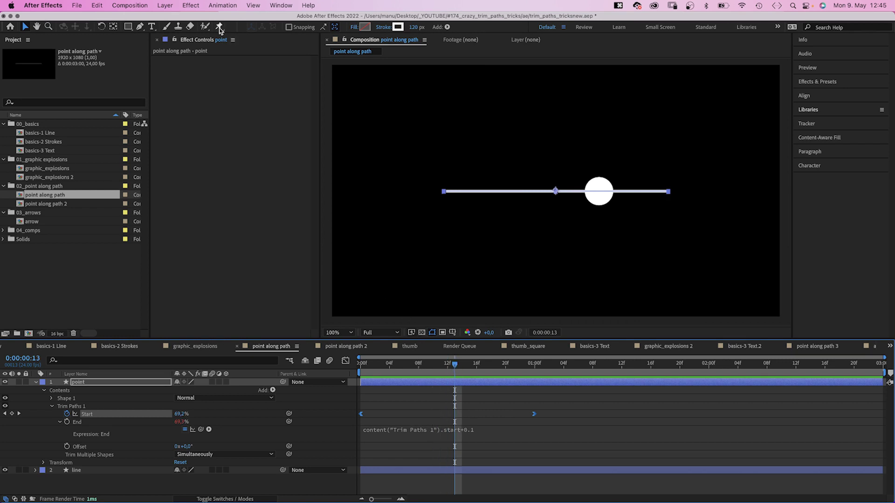
Add Null 5 with a Slider Control and pick-whip the dot's Trim Paths Start to its Slider
{"action": "left_click", "coordinate": [165, 6]}
{"action": "mouse_move", "coordinate": [172, 20]}
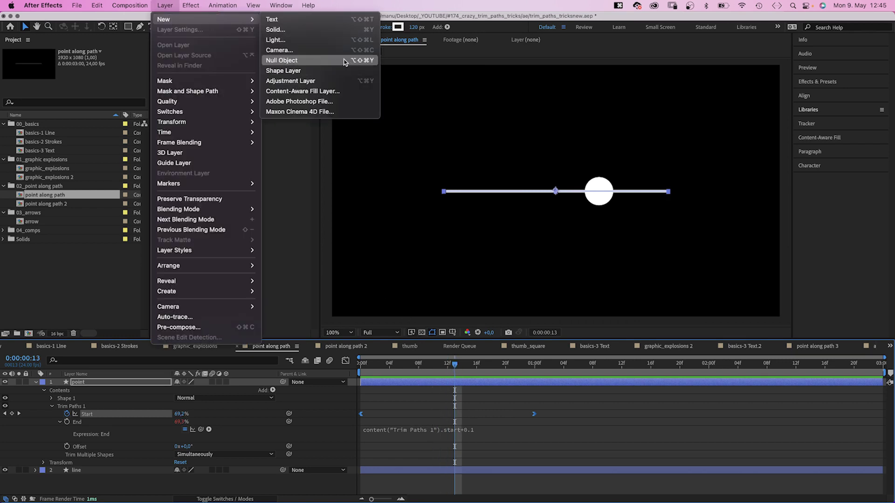
{"action": "left_click", "coordinate": [349, 61]}
{"action": "left_click", "coordinate": [191, 6]}
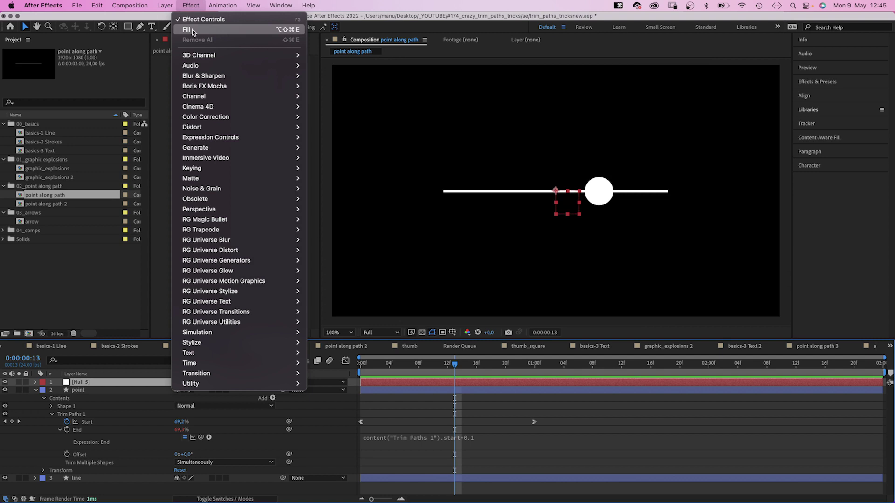
{"action": "mouse_move", "coordinate": [233, 137]}
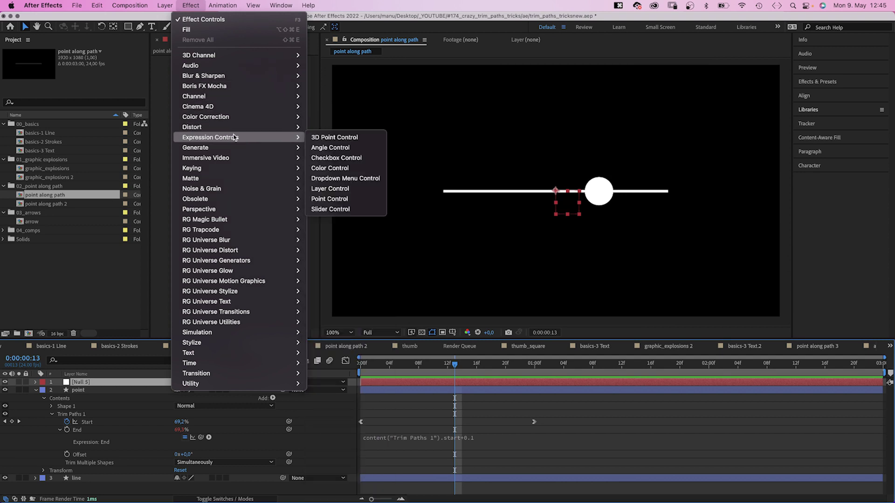
{"action": "left_click", "coordinate": [331, 209]}
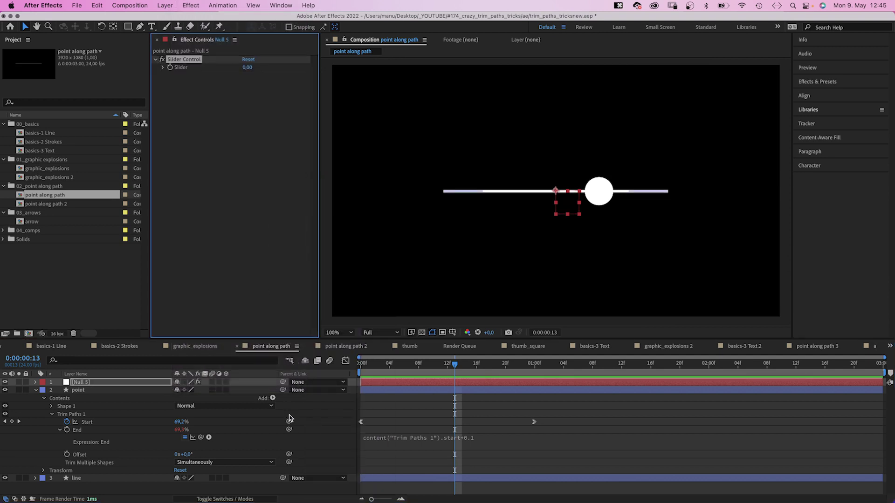
{"action": "left_click_drag", "start_coordinate": [289, 423], "coordinate": [182, 72]}
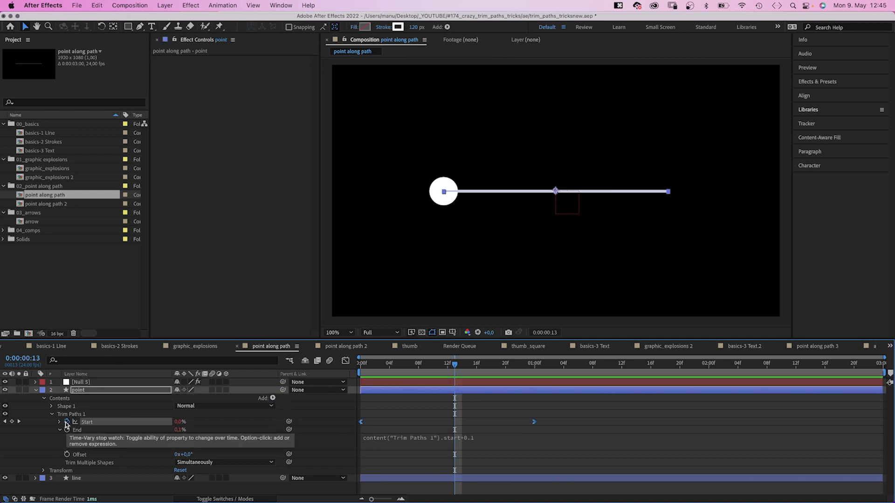
{"action": "left_click", "coordinate": [80, 383]}
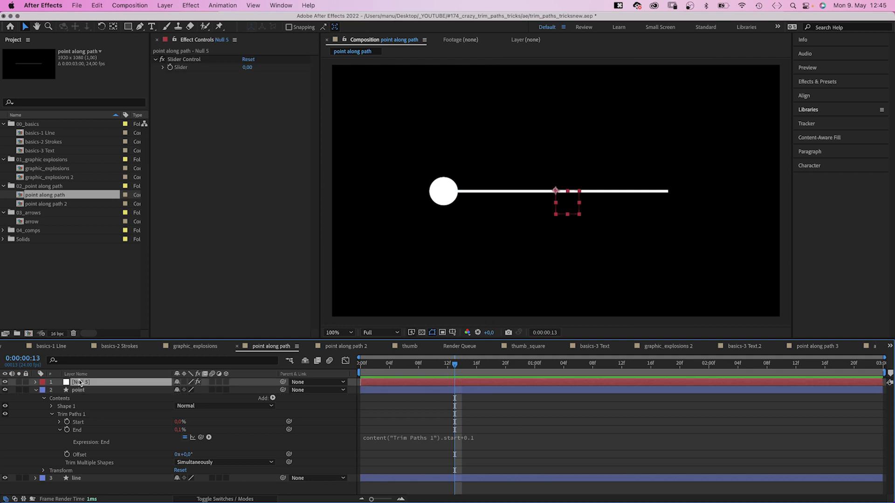
Test the slider, then start Null 5's Position expression with 'alayer =' pick-whipped to the point layer
{"action": "left_click", "coordinate": [162, 68]}
{"action": "left_click_drag", "start_coordinate": [176, 80], "coordinate": [212, 82]}
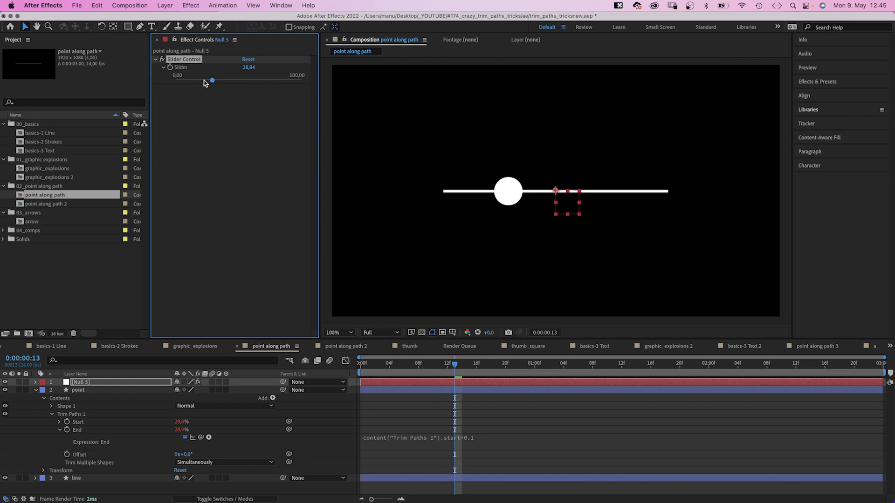
{"action": "left_click", "coordinate": [100, 382]}
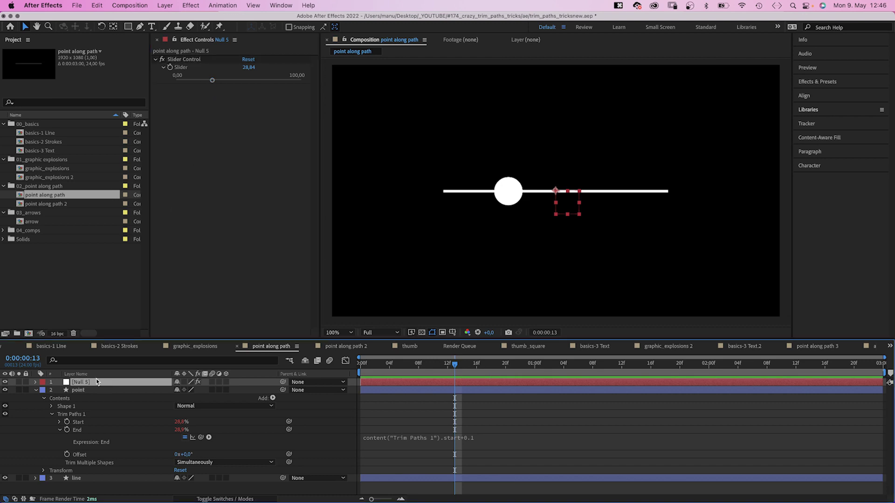
{"action": "key", "text": "p"}
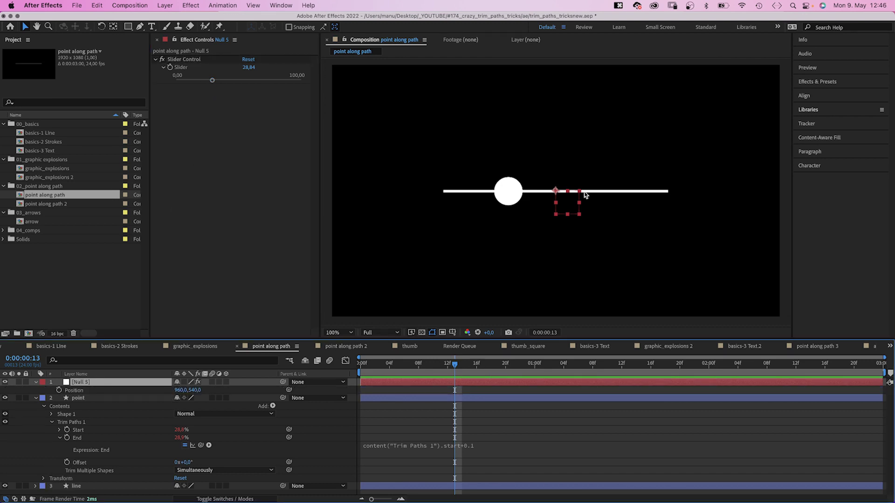
{"action": "left_click", "coordinate": [59, 391], "text": "alt"}
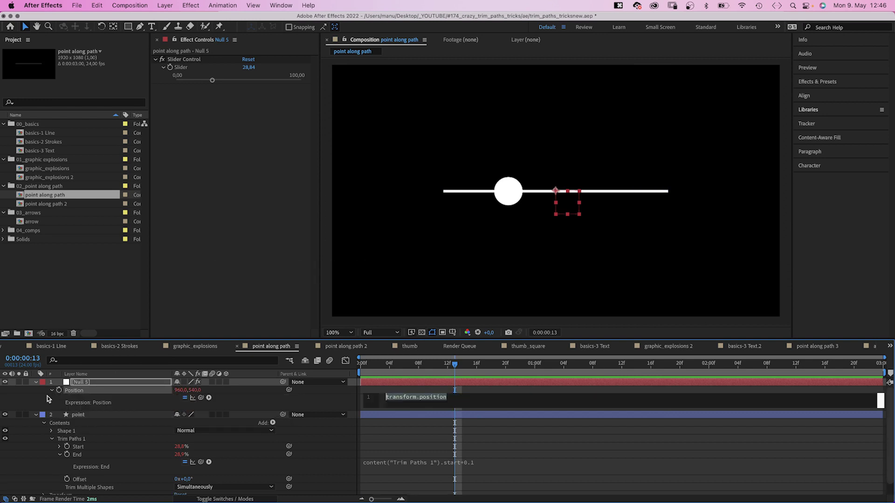
{"action": "type", "text": "alay"}
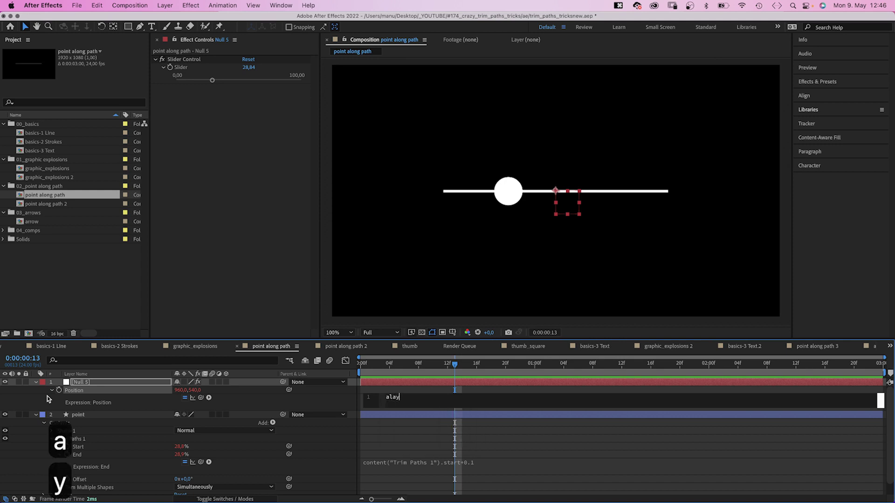
{"action": "type", "text": "er "}
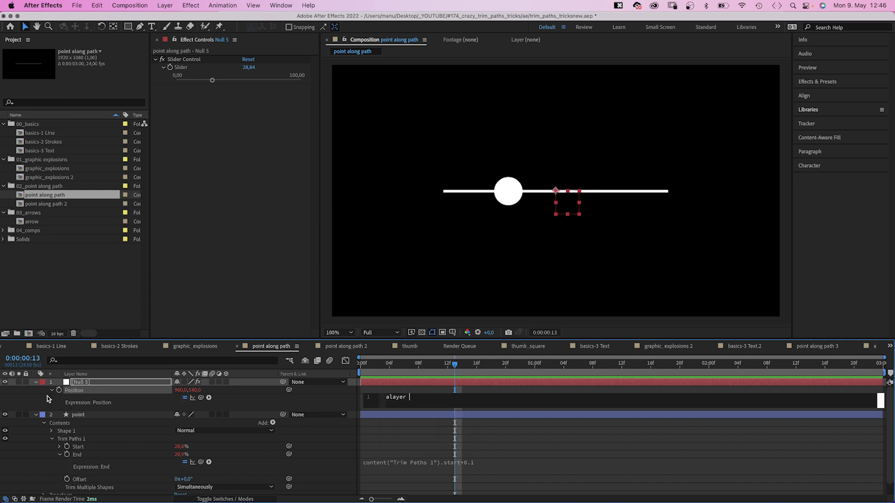
{"action": "type", "text": "="}
{"action": "left_click_drag", "start_coordinate": [289, 390], "coordinate": [112, 416]}
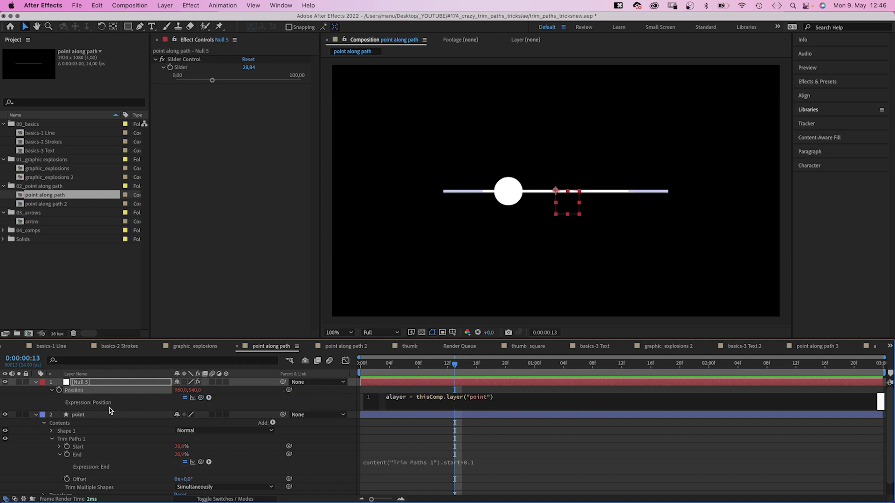
{"action": "type", "text": ";"}
{"action": "left_click", "coordinate": [49, 405]}
Add a 'bpath =' line pick-whipped to the point layer's Shape 1 Path 1 Path
{"action": "left_click", "coordinate": [52, 430]}
{"action": "scroll", "coordinate": [56, 420], "scroll_direction": "down", "scroll_amount": 3}
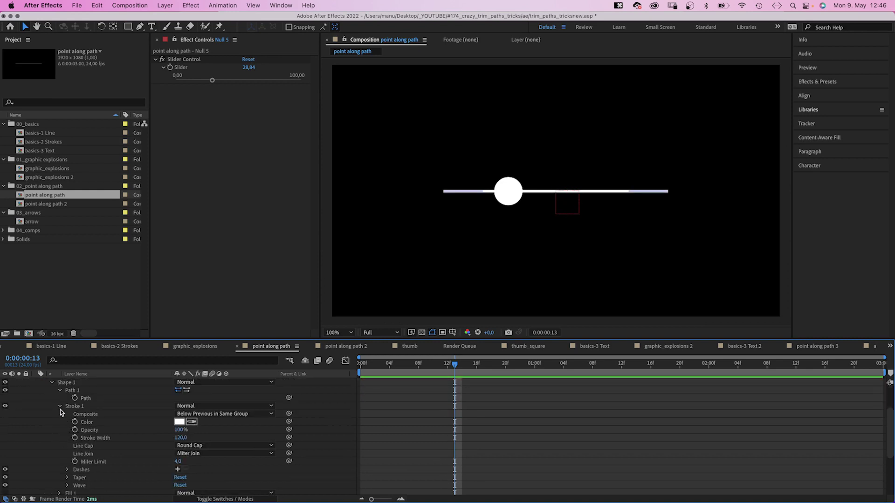
{"action": "scroll", "coordinate": [886, 431], "scroll_direction": "up", "scroll_amount": 5}
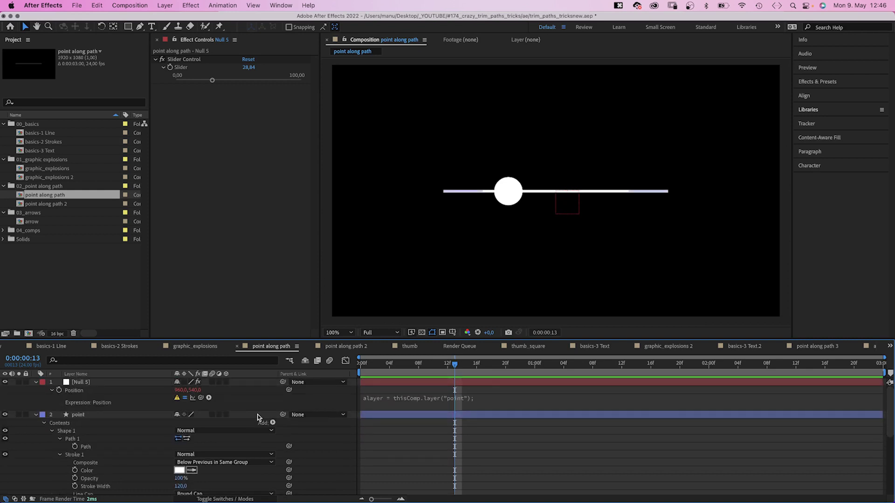
{"action": "scroll", "coordinate": [481, 402], "scroll_direction": "up", "scroll_amount": 1}
{"action": "left_click", "coordinate": [513, 402]}
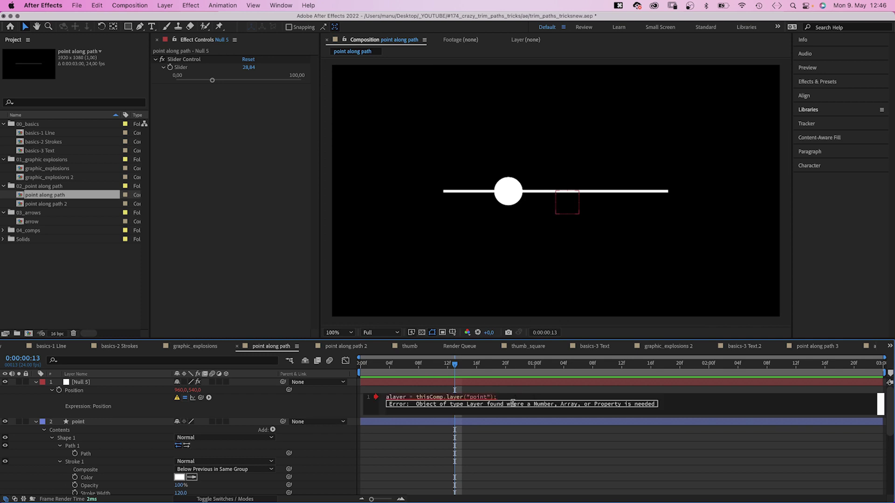
{"action": "key", "text": "Return"}
{"action": "type", "text": "b"}
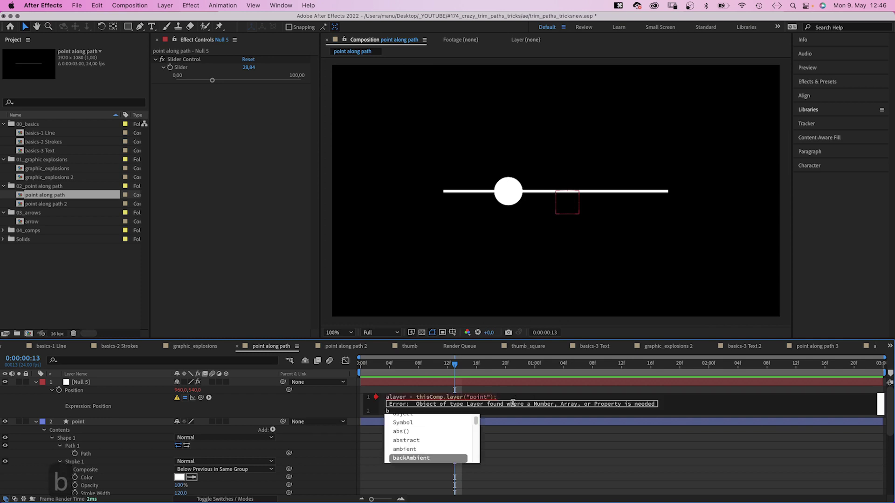
{"action": "type", "text": "path"}
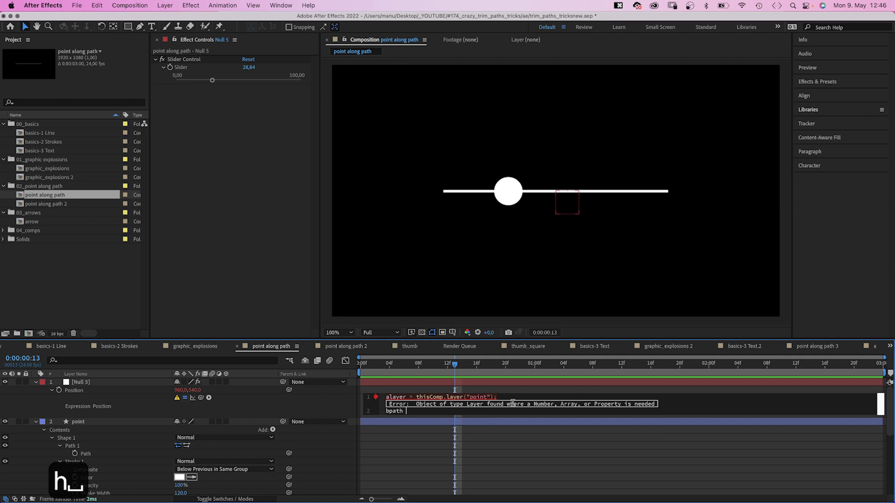
{"action": "type", "text": " ="}
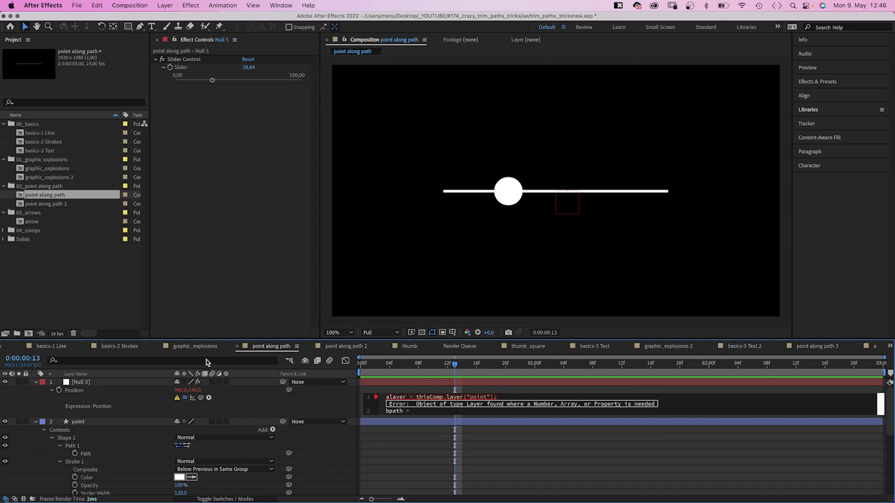
{"action": "left_click_drag", "start_coordinate": [289, 389], "coordinate": [108, 453]}
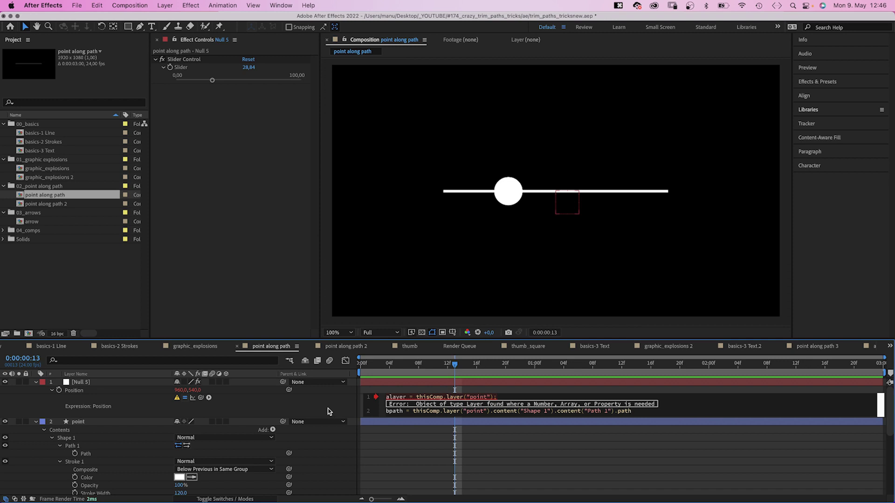
Finish the expression with alayer.toComp(bpath.pointOnPath(Slider/100)) and apply it
{"action": "type", "text": ";"}
{"action": "key", "text": "Return"}
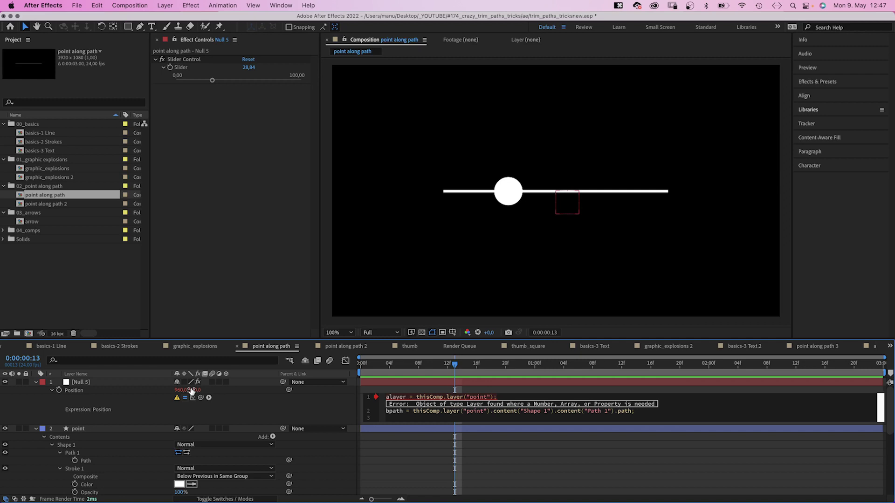
{"action": "type", "text": "alayer.to"}
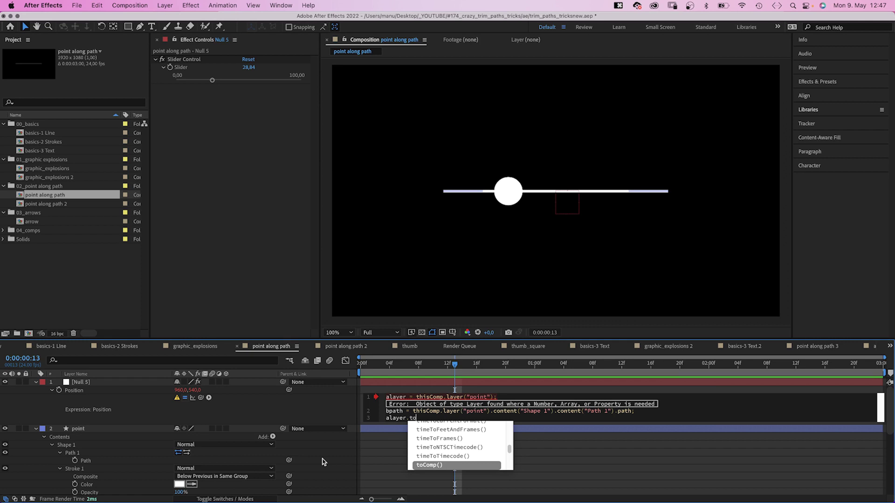
{"action": "key", "text": "Return"}
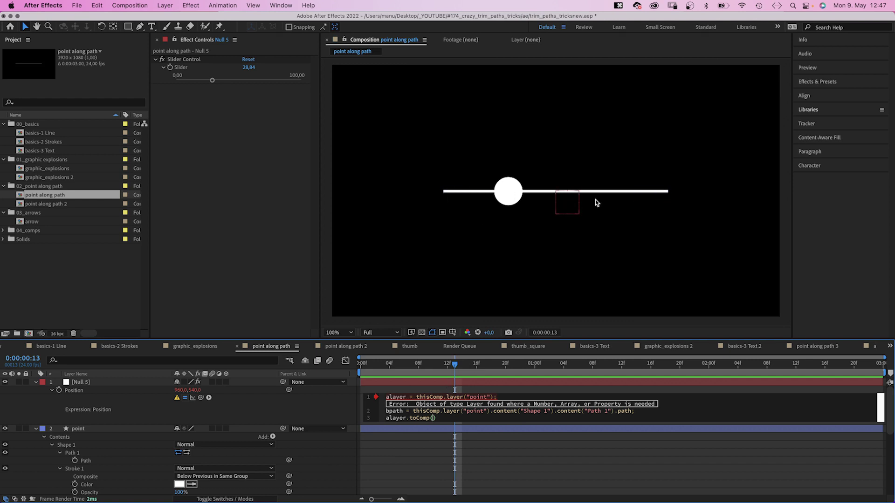
{"action": "type", "text": "bpath"}
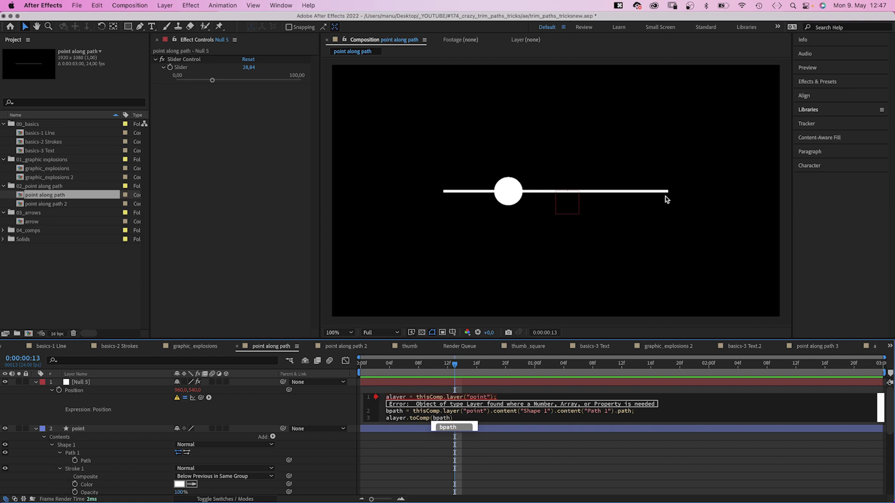
{"action": "type", "text": ".pointo"}
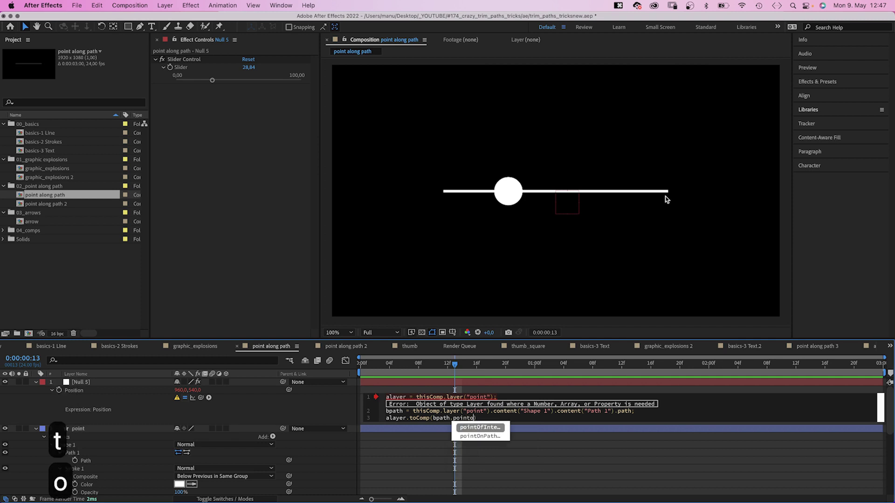
{"action": "type", "text": "n"}
{"action": "key", "text": "Return"}
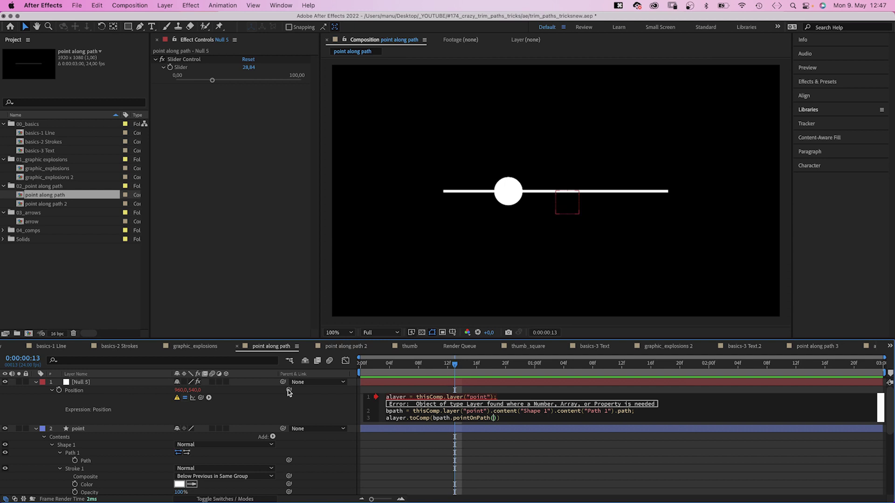
{"action": "left_click_drag", "start_coordinate": [288, 391], "coordinate": [187, 71]}
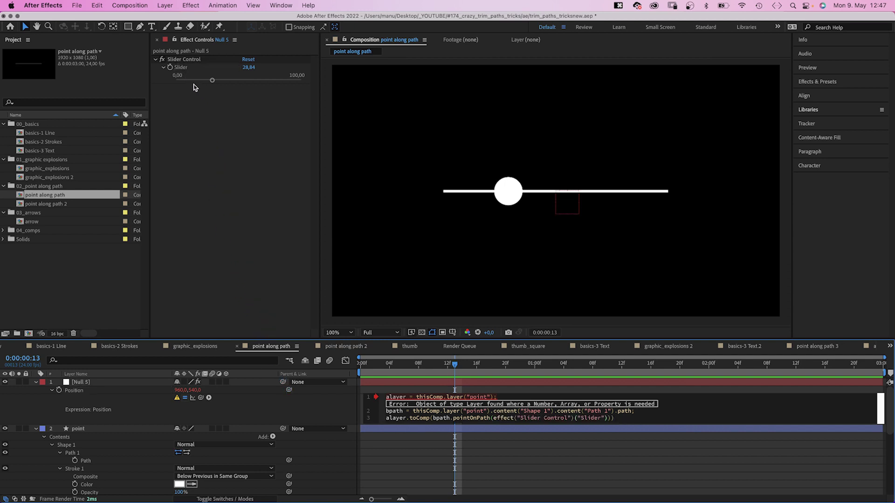
{"action": "type", "text": "/100"}
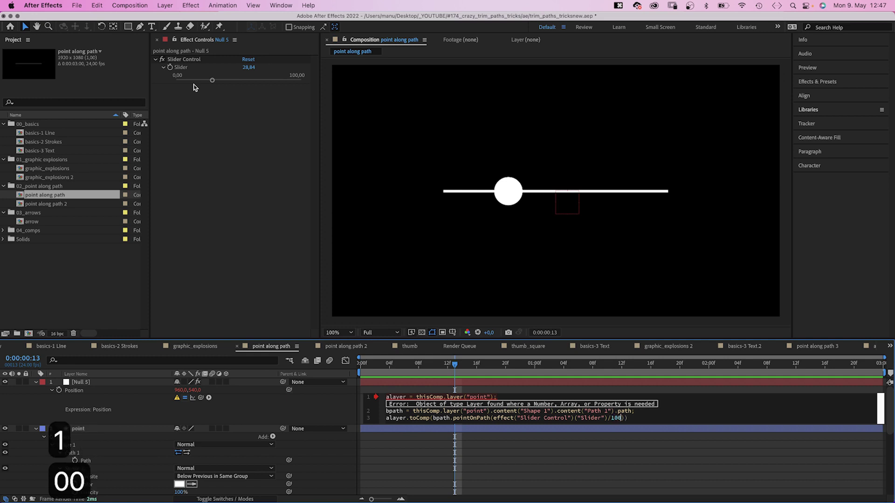
{"action": "key", "text": "KP_Enter"}
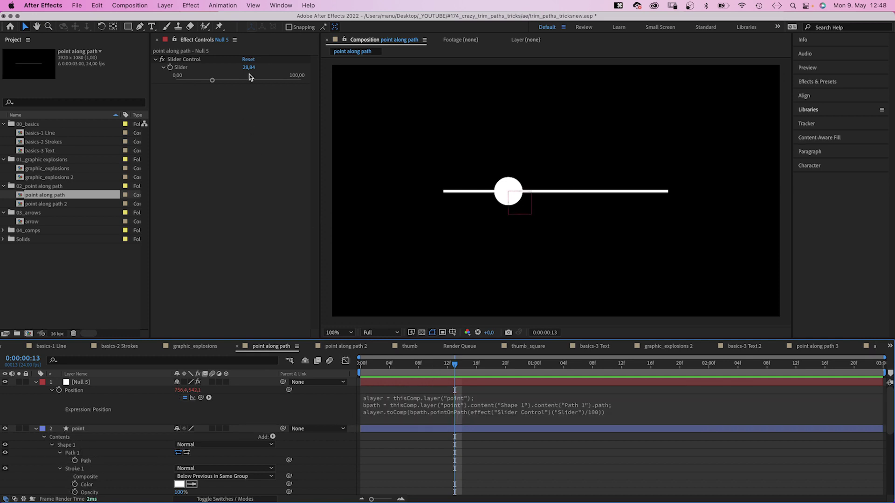
Create a polygon shape layer as a small triangle rotated 60° to point downward
{"action": "left_click_drag", "start_coordinate": [247, 67], "coordinate": [249, 67]}
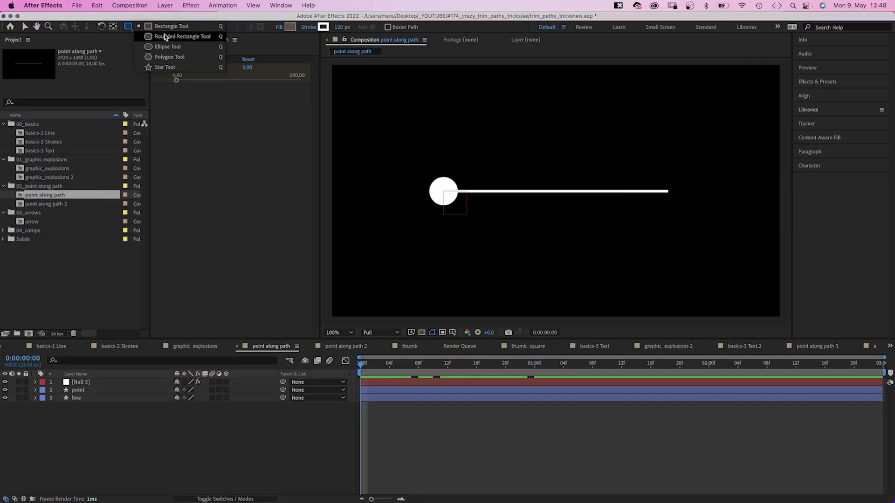
{"action": "left_click_drag", "start_coordinate": [128, 26], "coordinate": [154, 59]}
{"action": "double_click", "coordinate": [127, 26]}
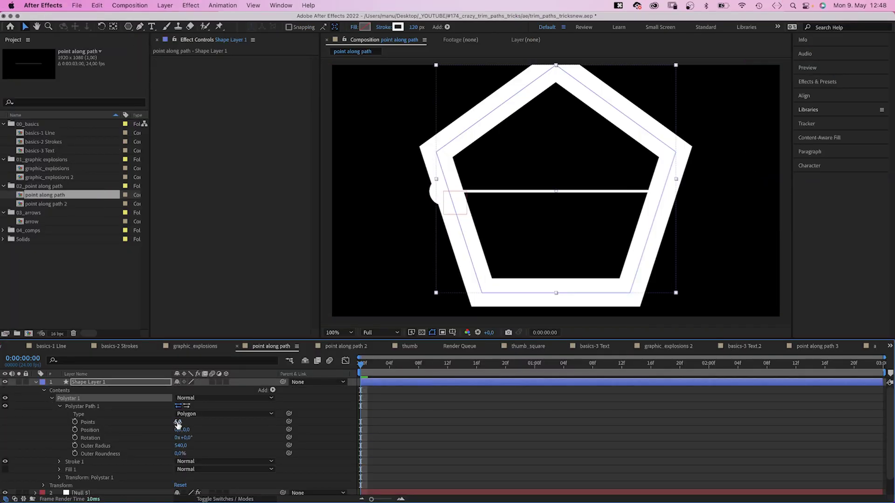
{"action": "left_click", "coordinate": [178, 422]}
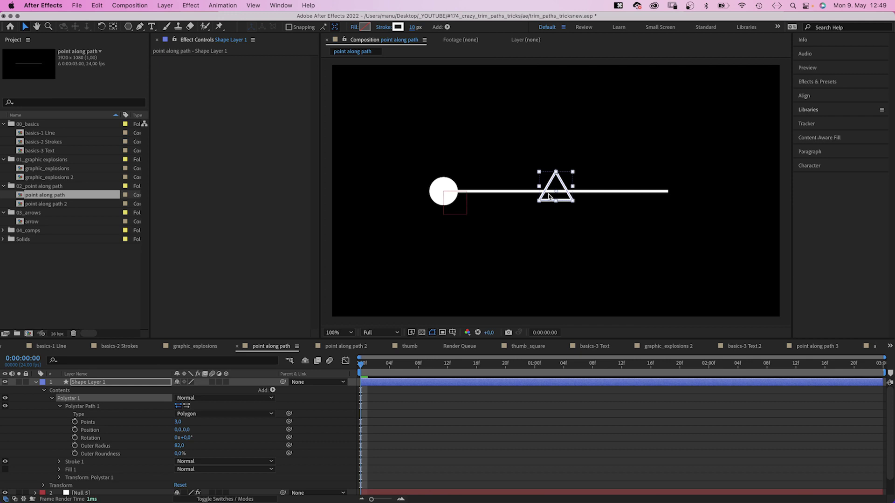
{"action": "left_click", "coordinate": [186, 437]}
{"action": "type", "text": "60"}
{"action": "key", "text": "Return"}
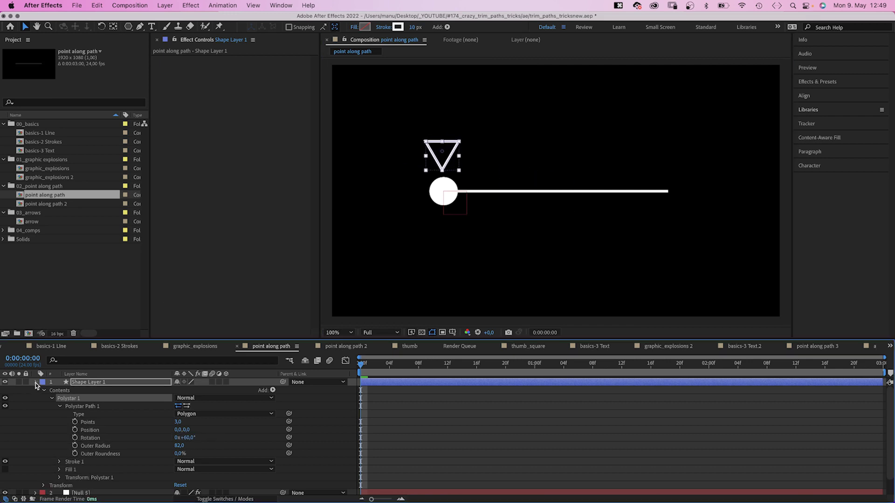
Parent the triangle layer to Null 5 and scrub time to watch it follow
{"action": "left_click", "coordinate": [35, 382]}
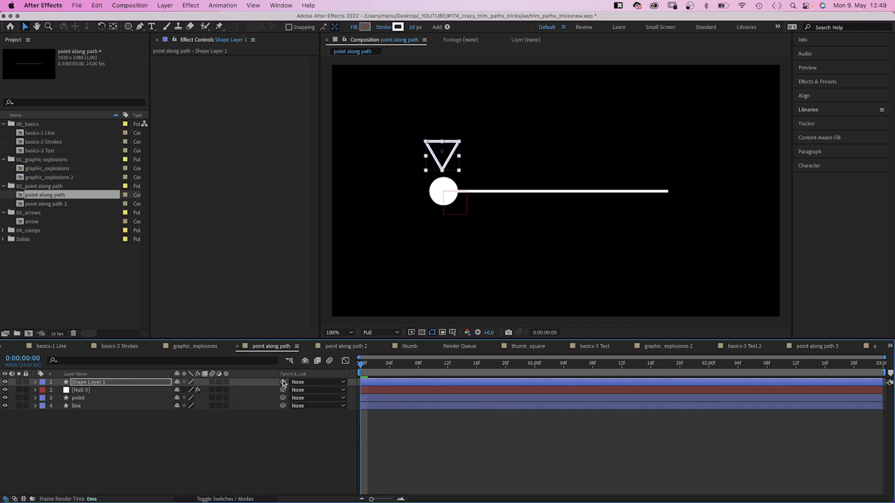
{"action": "left_click_drag", "start_coordinate": [283, 382], "coordinate": [80, 390]}
{"action": "left_click_drag", "start_coordinate": [368, 365], "coordinate": [527, 366]}
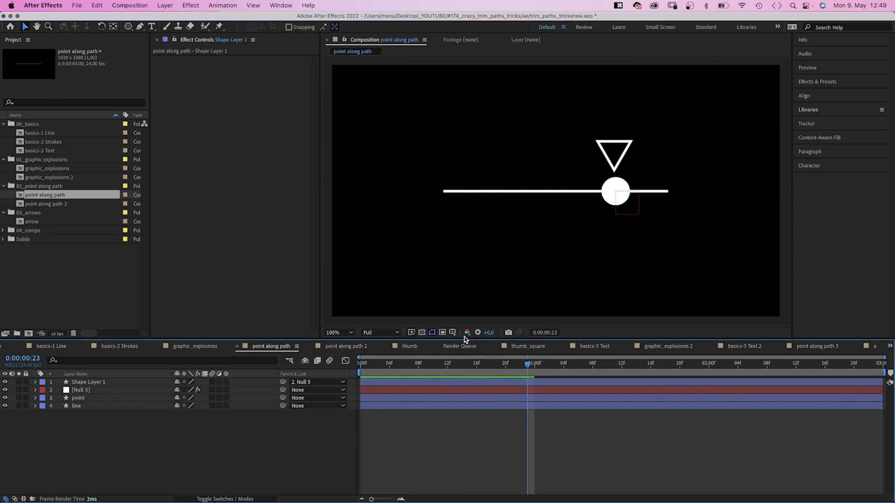
Open the point along path 2 composition and play its preview from the start
{"action": "double_click", "coordinate": [47, 205]}
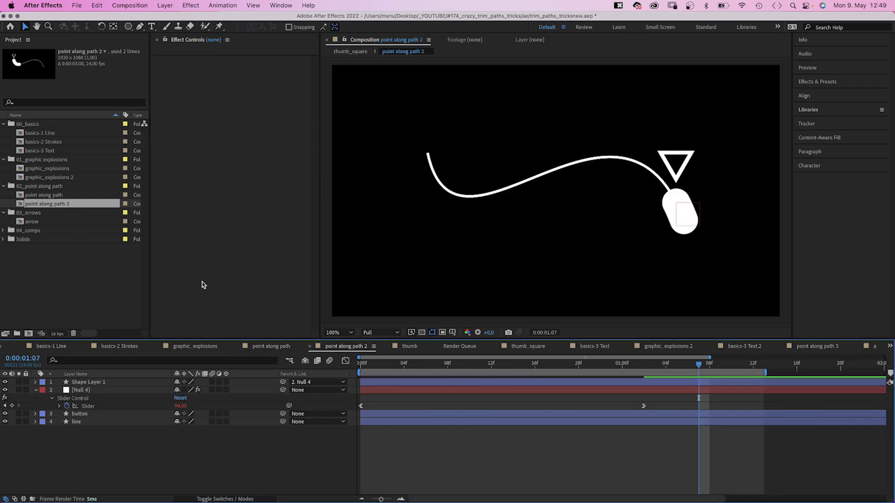
{"action": "left_click_drag", "start_coordinate": [403, 369], "coordinate": [360, 365]}
{"action": "key", "text": "space"}
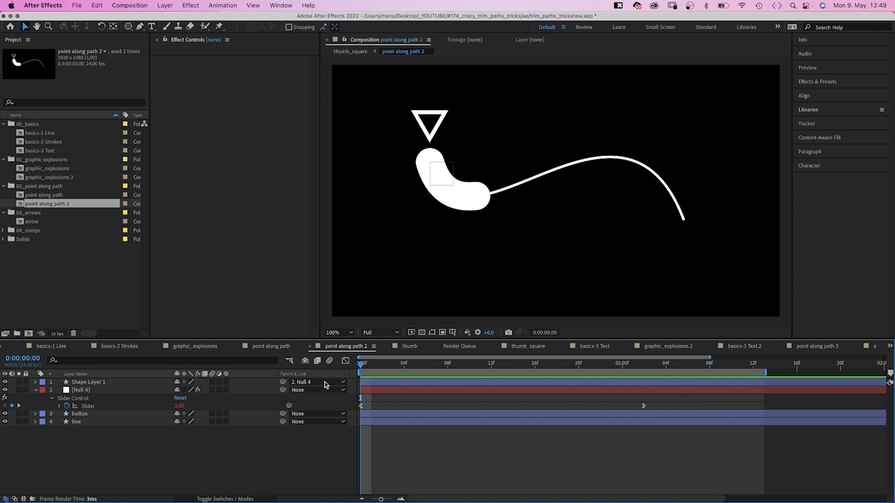
{"action": "key", "text": "space"}
{"action": "key", "text": "space"}
{"action": "key", "text": "space"}
{"action": "key", "text": "space"}
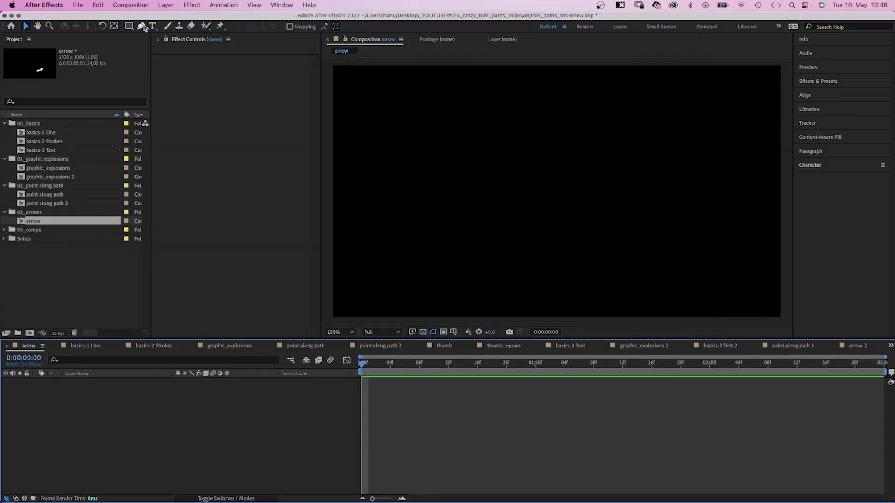
Draw a two-point path with the Pen tool and bend it into an S-curve
{"action": "left_click", "coordinate": [141, 26]}
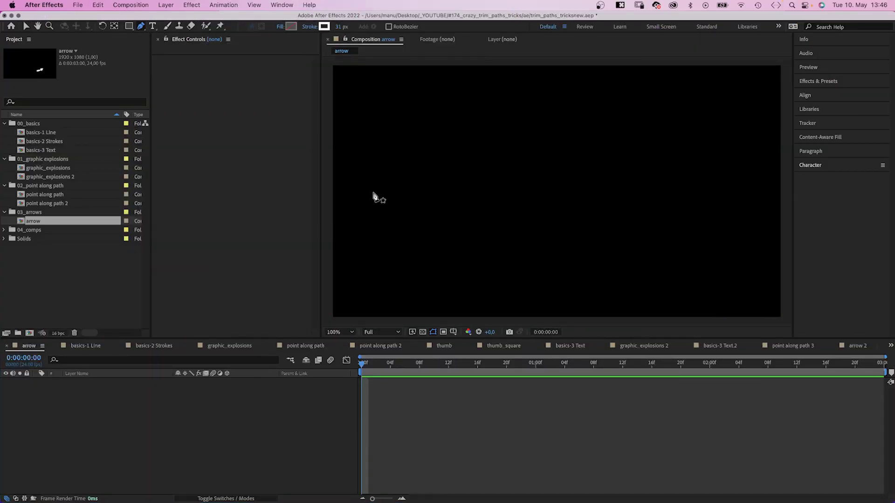
{"action": "left_click_drag", "start_coordinate": [376, 193], "coordinate": [383, 188]}
{"action": "mouse_move", "coordinate": [662, 219]}
{"action": "left_mouse_down"}
{"action": "mouse_move", "coordinate": [777, 204]}
{"action": "mouse_move", "coordinate": [790, 150]}
{"action": "left_mouse_up"}
{"action": "key", "text": "v"}
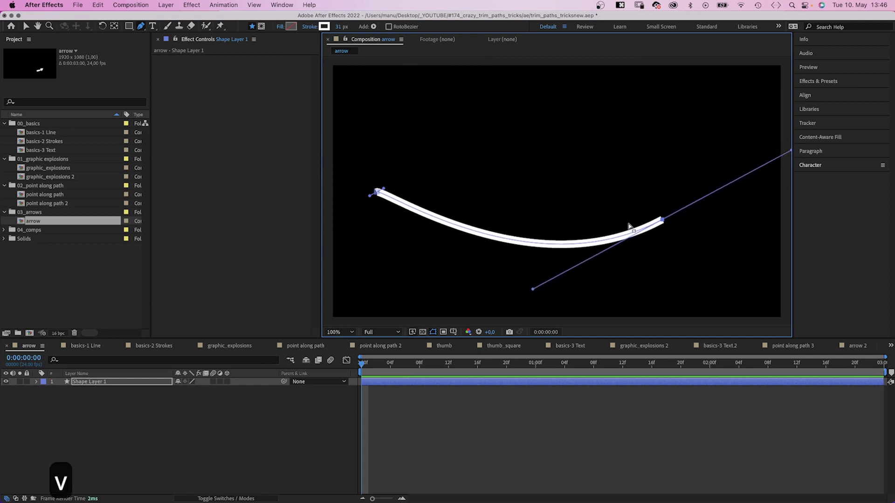
{"action": "left_click_drag", "start_coordinate": [663, 220], "coordinate": [727, 182]}
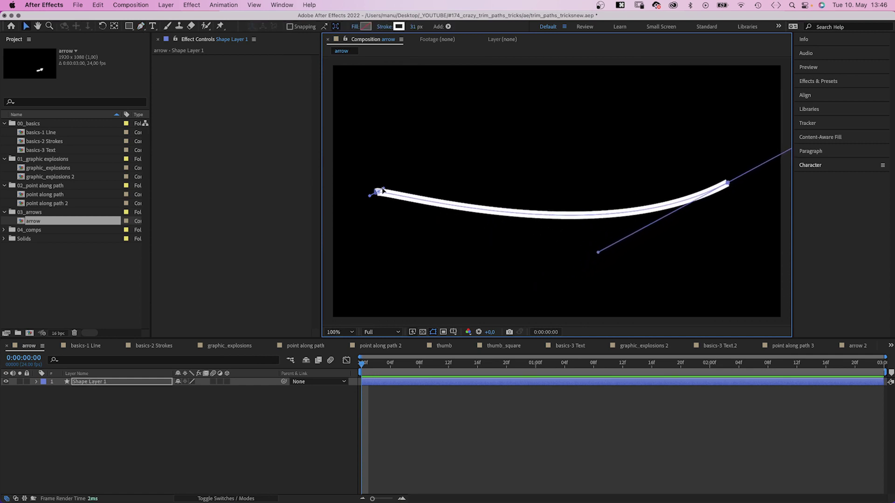
{"action": "left_click_drag", "start_coordinate": [383, 190], "coordinate": [521, 133]}
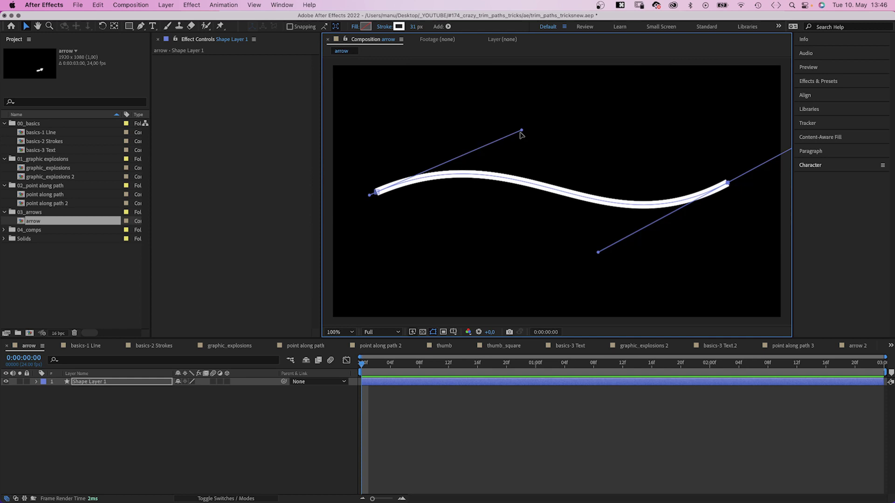
Rename the shape layer to 'arrow'
{"action": "left_click", "coordinate": [84, 382]}
{"action": "key", "text": "Return"}
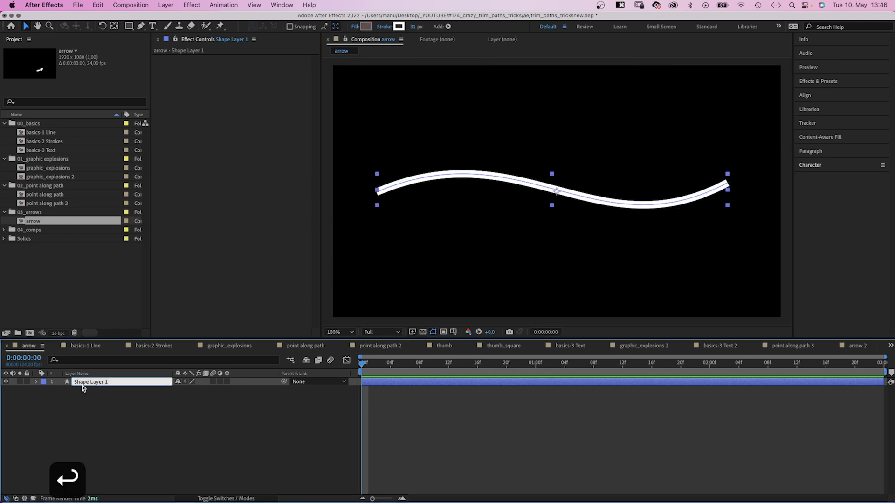
{"action": "type", "text": "arrow"}
{"action": "key", "text": "Return"}
Add Trim Paths to the arrow layer's Shape 1 group
{"action": "left_click", "coordinate": [37, 381]}
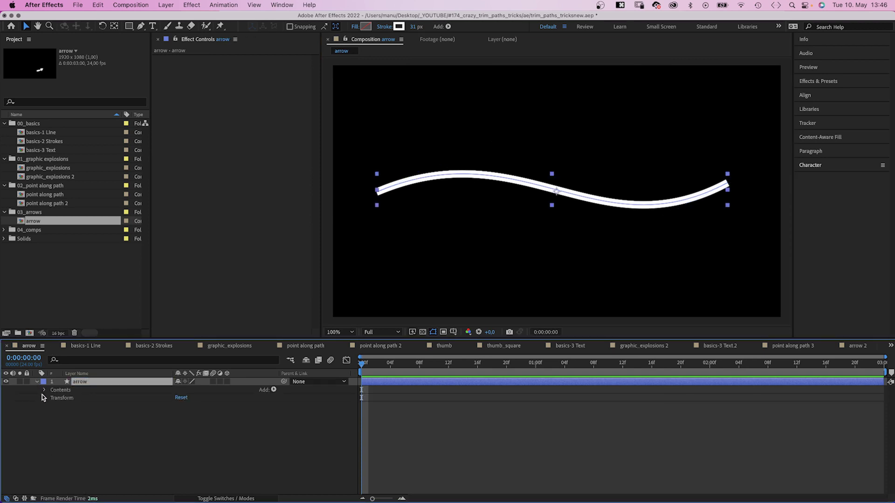
{"action": "left_click", "coordinate": [42, 390]}
{"action": "left_click", "coordinate": [53, 398]}
{"action": "left_click", "coordinate": [68, 398]}
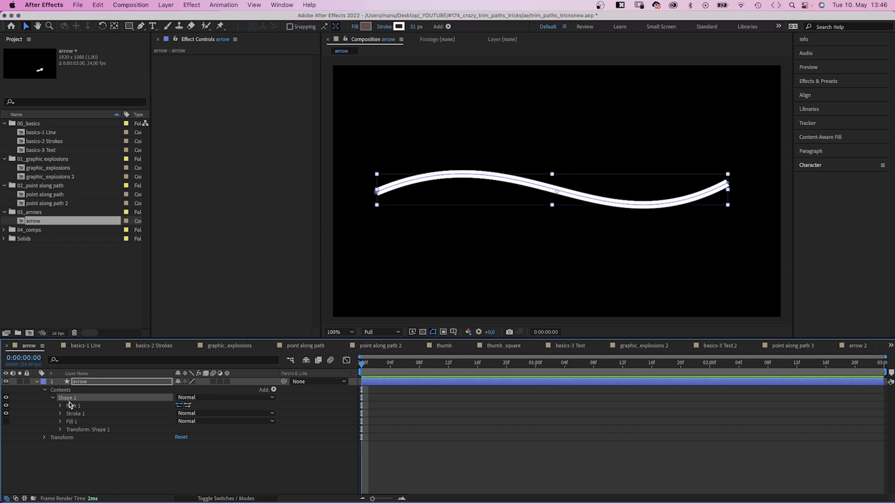
{"action": "left_click", "coordinate": [274, 390]}
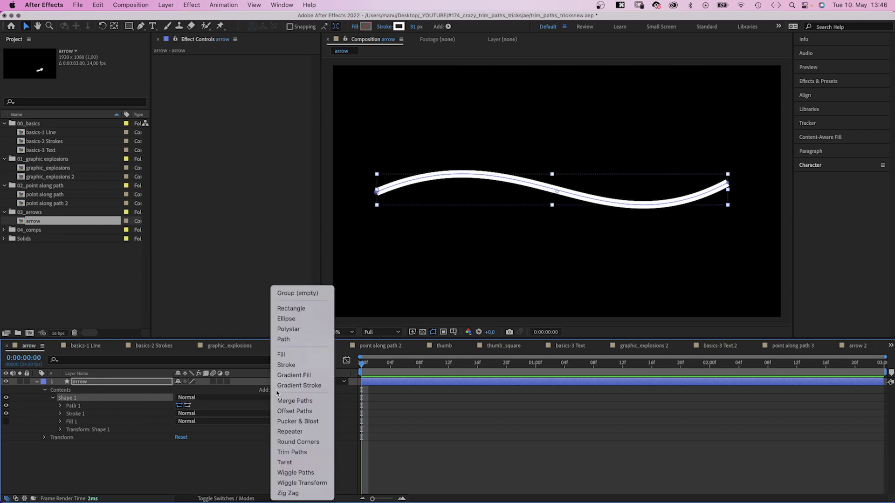
{"action": "left_click", "coordinate": [289, 452]}
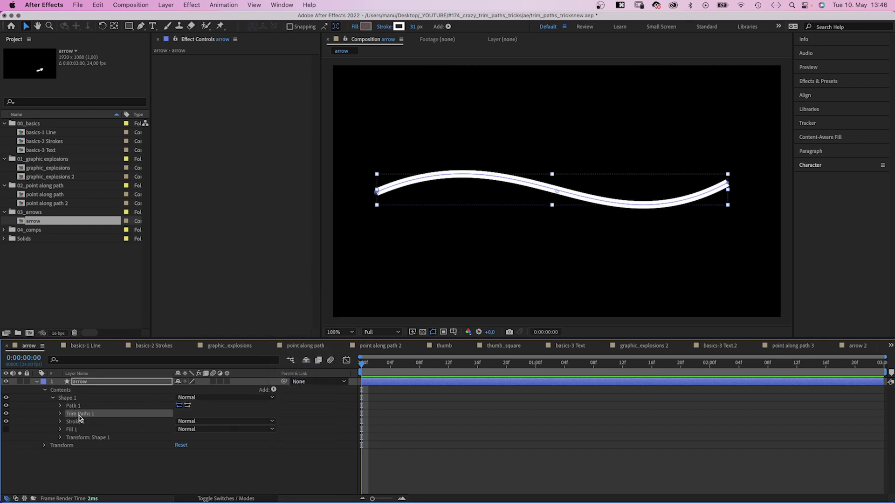
Duplicate Shape 1 and name the groups 'arrow head' and 'arrow'
{"action": "left_click", "coordinate": [53, 398]}
{"action": "left_click", "coordinate": [71, 399]}
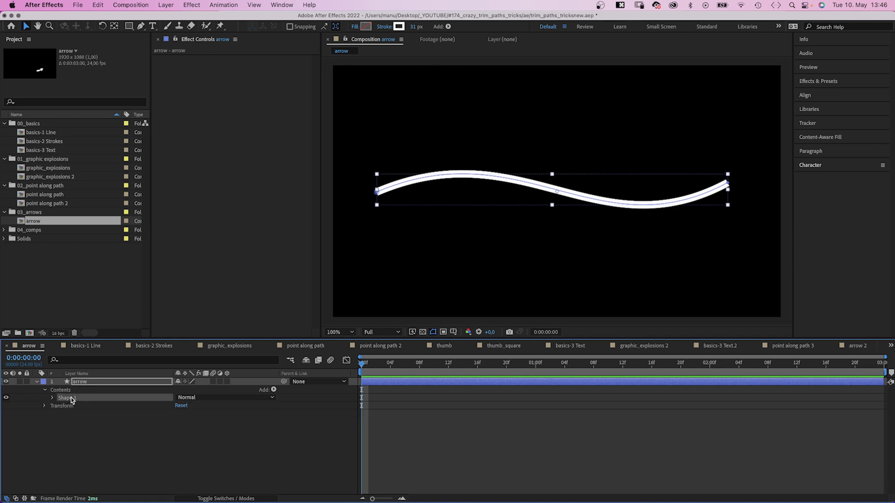
{"action": "key", "text": "super+d"}
{"action": "key", "text": "Return"}
{"action": "type", "text": "a"}
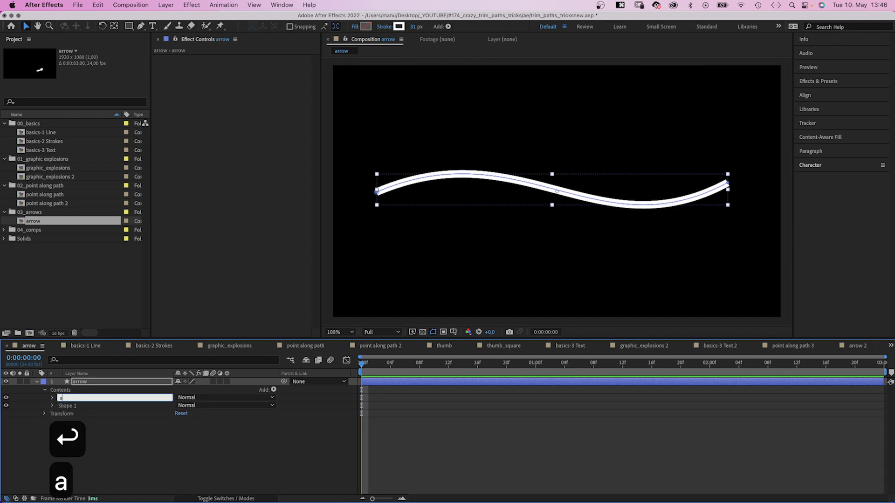
{"action": "type", "text": "rrow head"}
{"action": "key", "text": "Return"}
{"action": "left_click", "coordinate": [61, 407]}
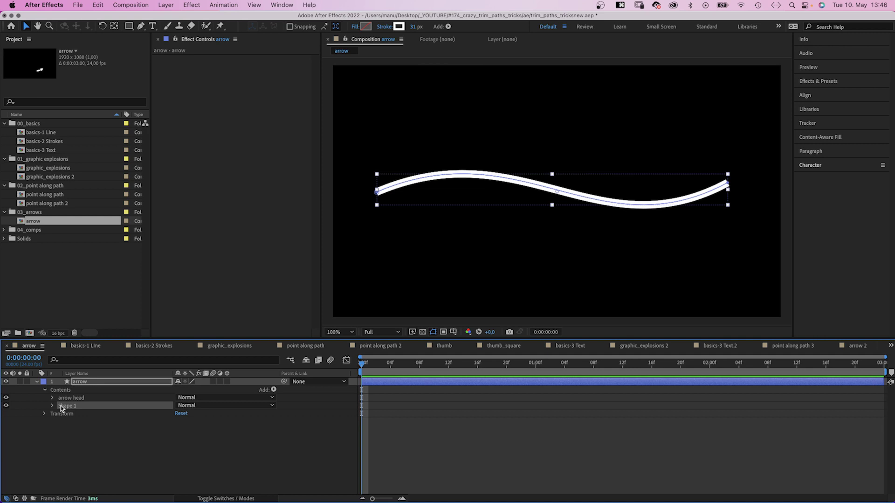
{"action": "key", "text": "Return"}
{"action": "type", "text": "arrow"}
{"action": "key", "text": "Return"}
Pick-whip the arrow group's Path to the arrow head's Path
{"action": "left_click", "coordinate": [51, 405]}
{"action": "left_click", "coordinate": [61, 413]}
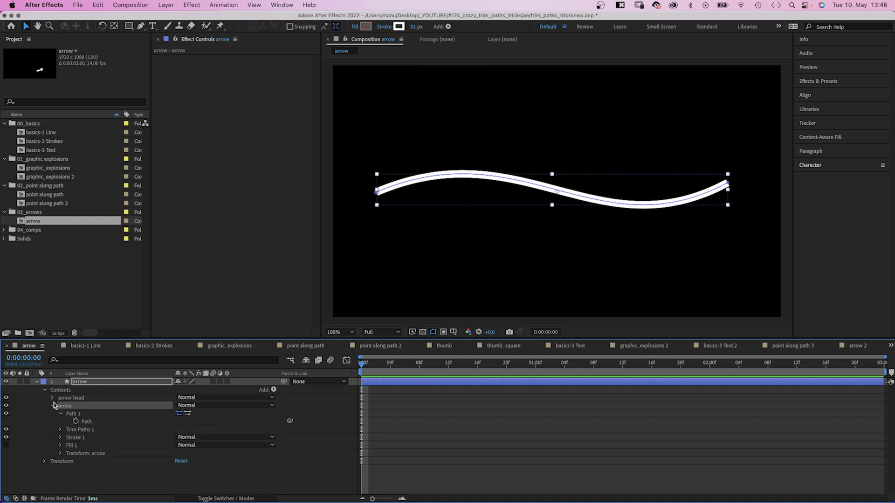
{"action": "left_click", "coordinate": [51, 398]}
{"action": "left_click", "coordinate": [60, 405]}
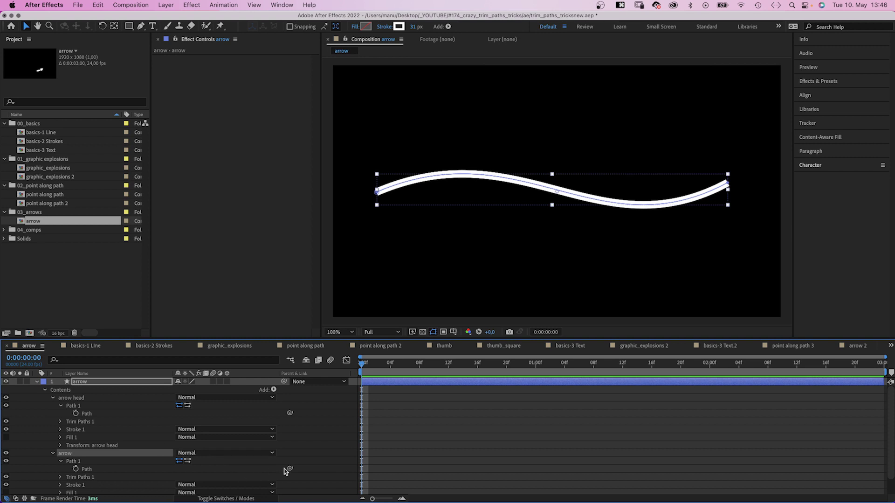
{"action": "left_click_drag", "start_coordinate": [285, 468], "coordinate": [90, 416]}
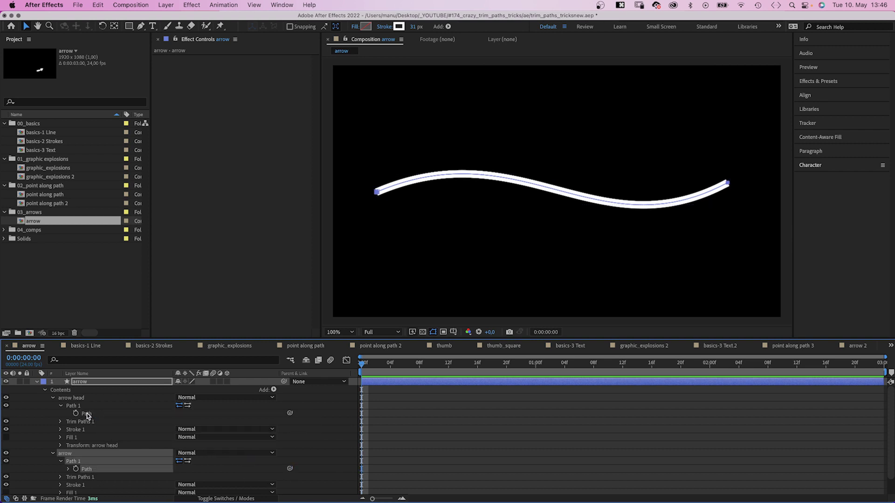
{"action": "left_click", "coordinate": [87, 414]}
Adjust the curve's bend and link the arrow head's Trim Paths End to its Start
{"action": "left_click", "coordinate": [377, 192]}
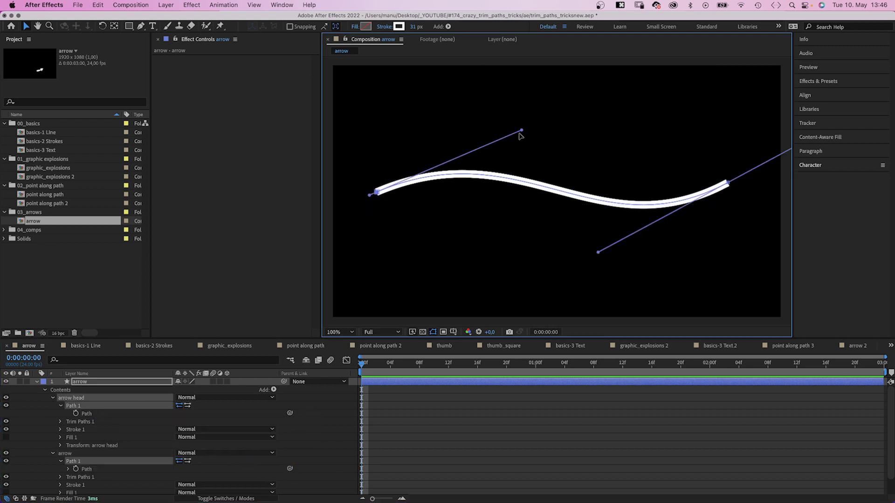
{"action": "mouse_move", "coordinate": [520, 136]}
{"action": "left_mouse_down"}
{"action": "mouse_move", "coordinate": [540, 117]}
{"action": "mouse_move", "coordinate": [515, 139]}
{"action": "mouse_move", "coordinate": [527, 129]}
{"action": "left_mouse_up"}
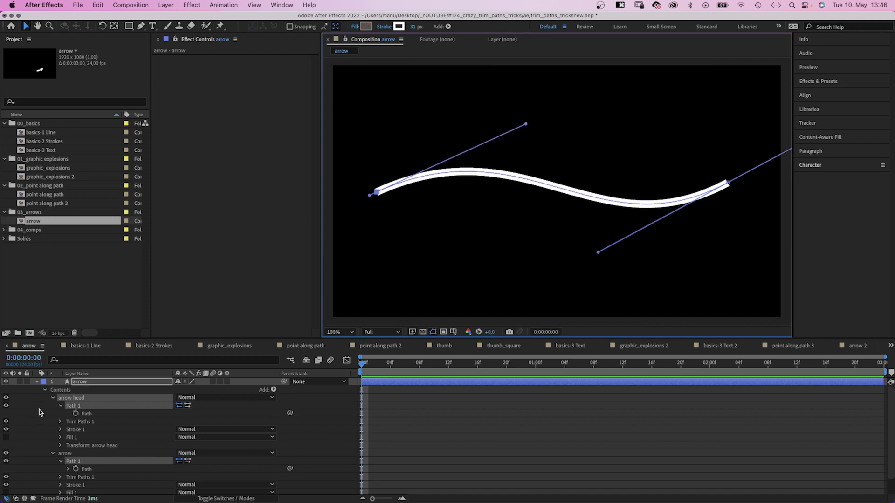
{"action": "left_click", "coordinate": [60, 406]}
{"action": "left_click", "coordinate": [59, 415]}
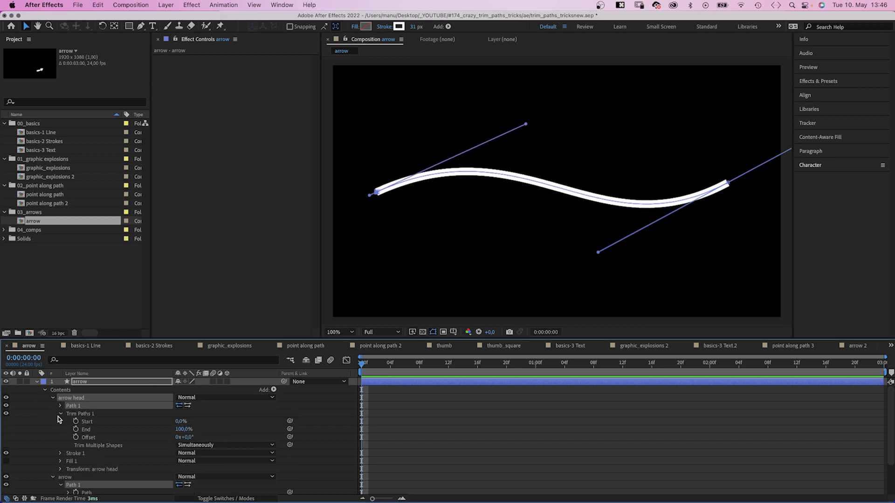
{"action": "left_click_drag", "start_coordinate": [289, 429], "coordinate": [101, 423]}
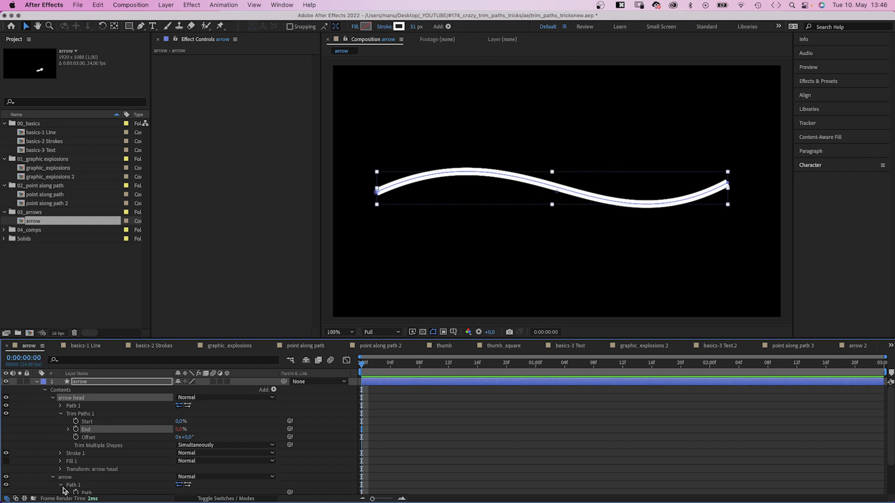
Link the arrow group's Trim Paths to the arrow head's Trim Paths End
{"action": "scroll", "coordinate": [495, 475], "scroll_direction": "down", "scroll_amount": 3}
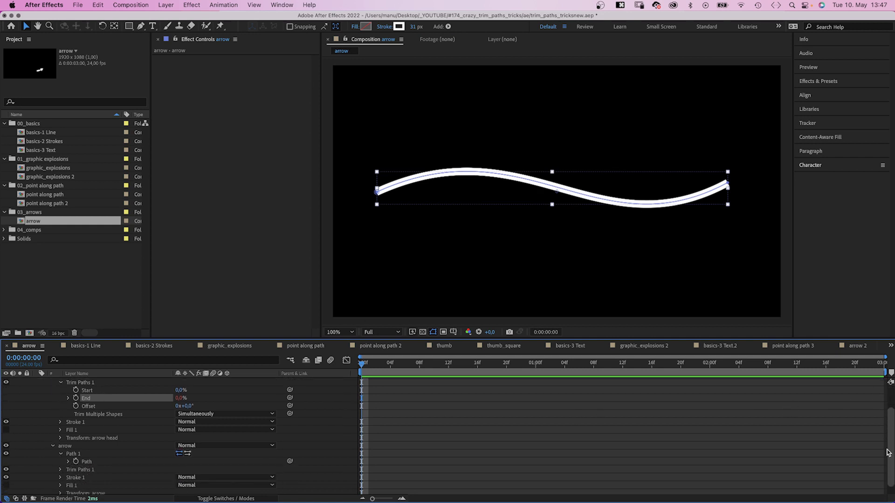
{"action": "left_click", "coordinate": [61, 459]}
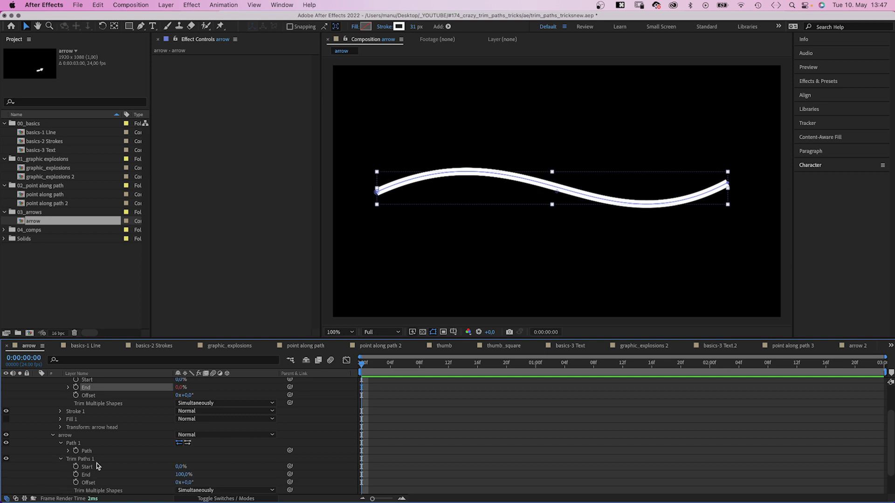
{"action": "left_click_drag", "start_coordinate": [290, 474], "coordinate": [136, 426]}
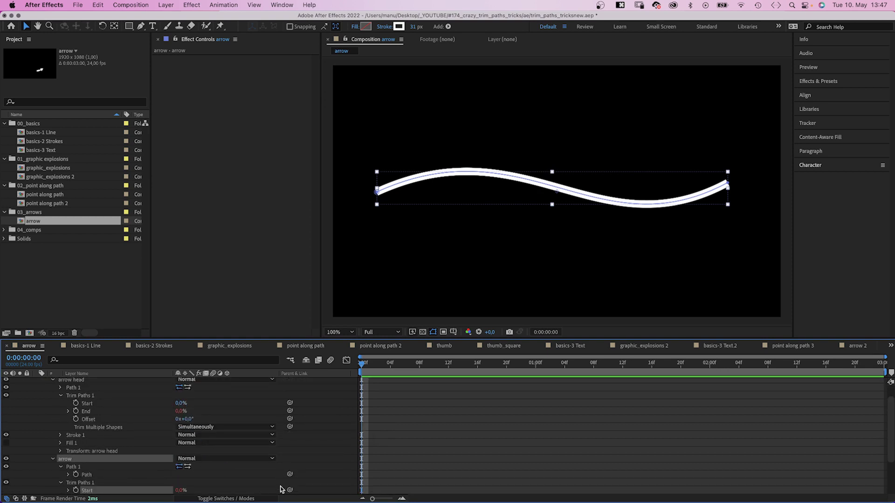
{"action": "scroll", "coordinate": [878, 465], "scroll_direction": "down", "scroll_amount": 2}
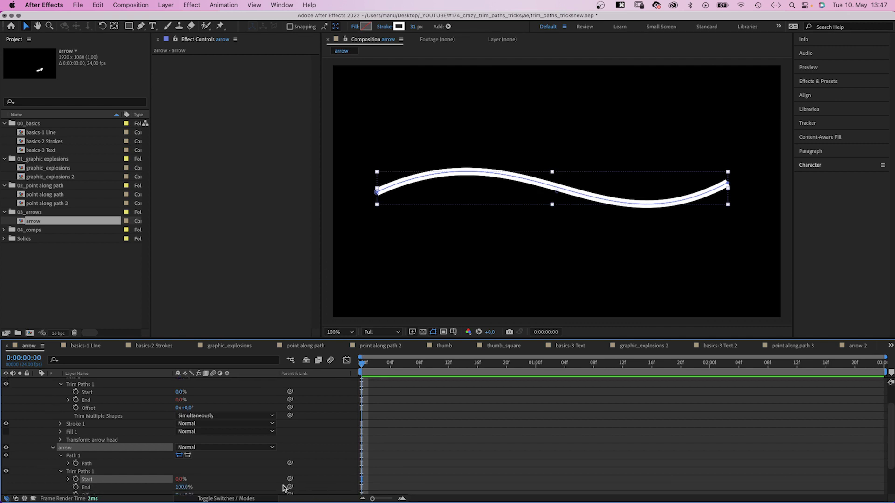
{"action": "left_click_drag", "start_coordinate": [289, 487], "coordinate": [124, 398]}
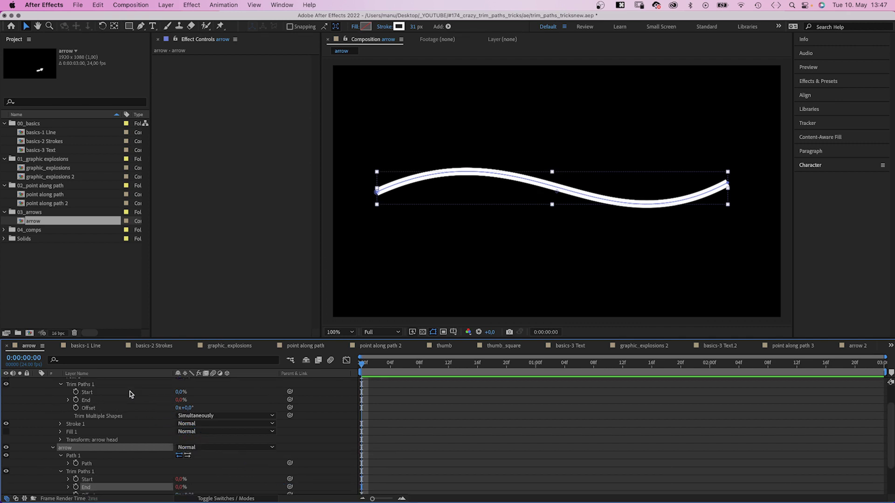
Add +8 to the arrow head's End expression and slide it along the curve
{"action": "left_click", "coordinate": [53, 447]}
{"action": "left_click", "coordinate": [511, 437]}
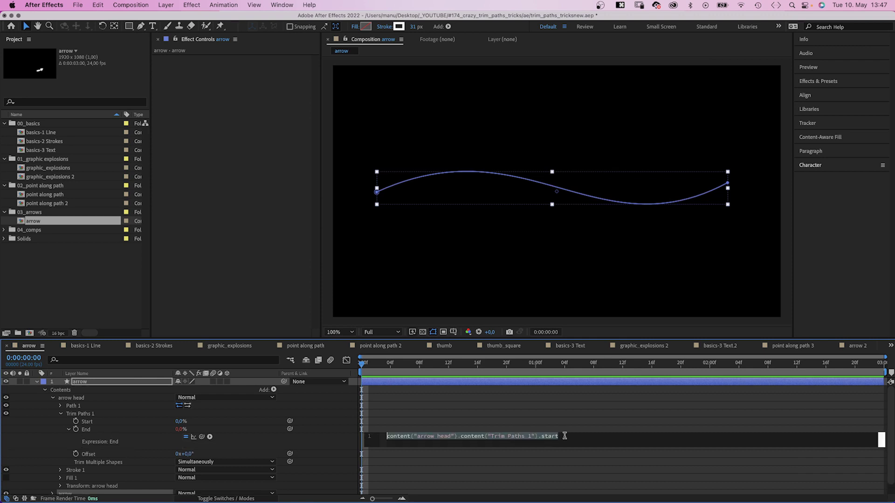
{"action": "type", "text": "+8"}
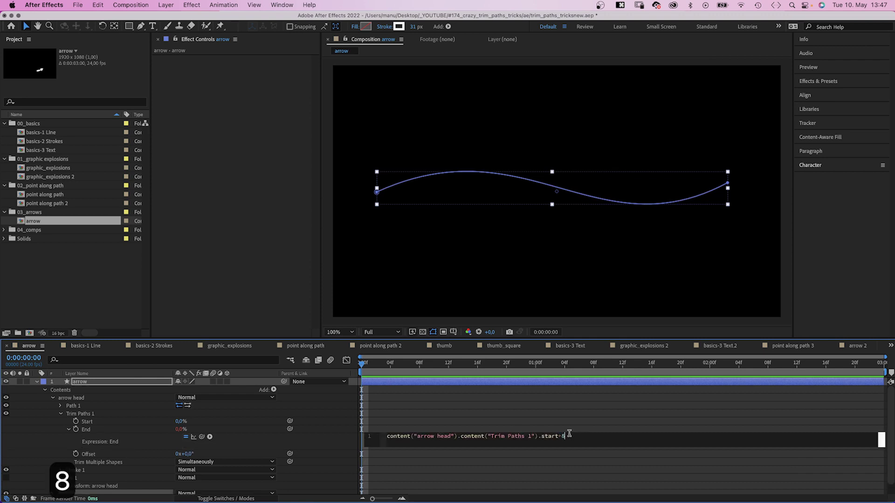
{"action": "left_click", "coordinate": [68, 440]}
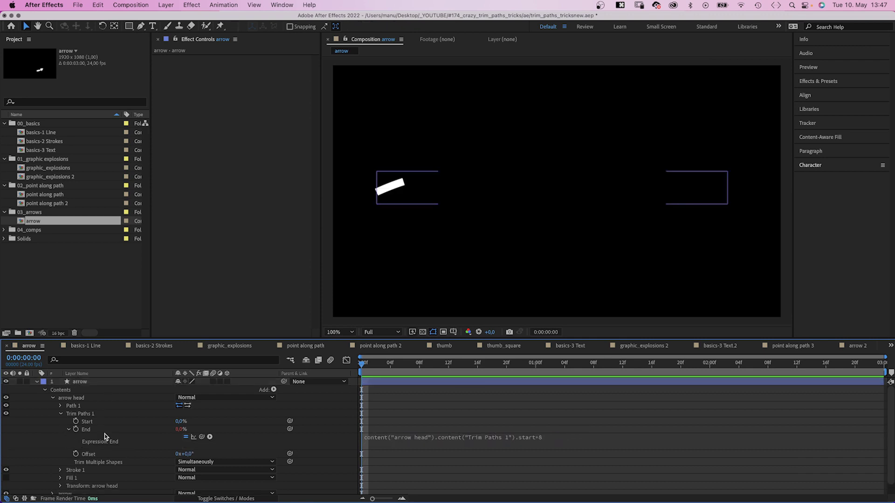
{"action": "mouse_move", "coordinate": [181, 422]}
{"action": "left_mouse_down"}
{"action": "mouse_move", "coordinate": [200, 418]}
{"action": "mouse_move", "coordinate": [188, 423]}
{"action": "left_mouse_up"}
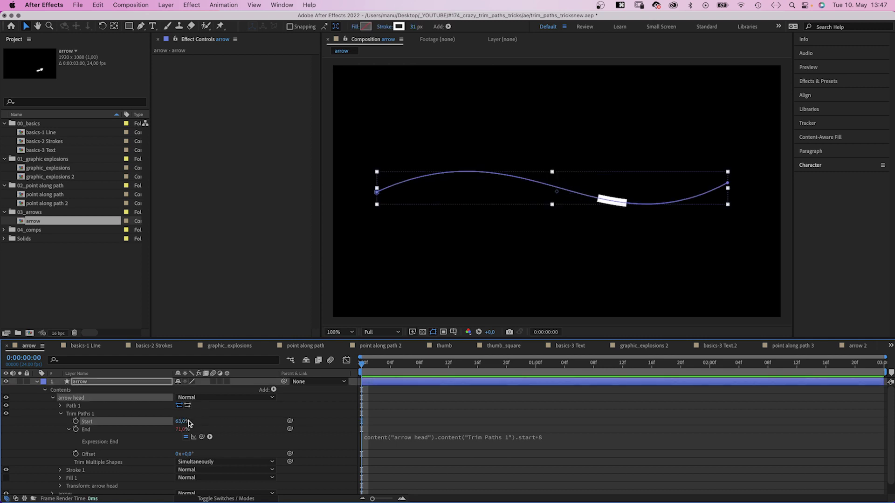
Set the arrow head stroke width to 120 with taper Start Length about 12%
{"action": "left_click", "coordinate": [60, 469]}
{"action": "left_click", "coordinate": [180, 444]}
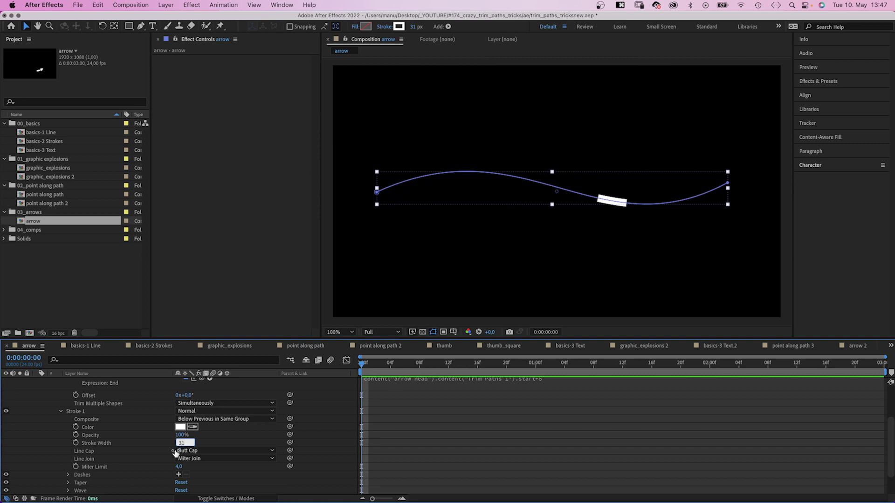
{"action": "type", "text": "120"}
{"action": "key", "text": "Return"}
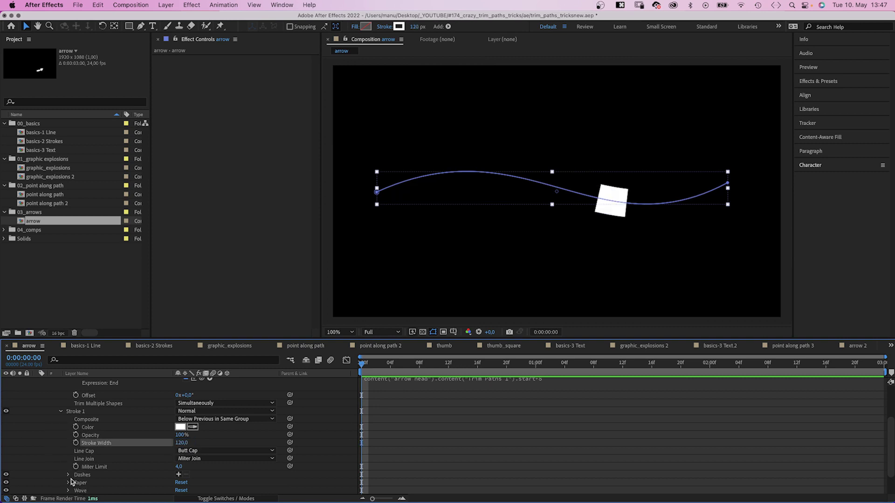
{"action": "left_click", "coordinate": [68, 483]}
{"action": "left_click_drag", "start_coordinate": [181, 452], "coordinate": [140, 459]}
{"action": "left_click", "coordinate": [208, 459]}
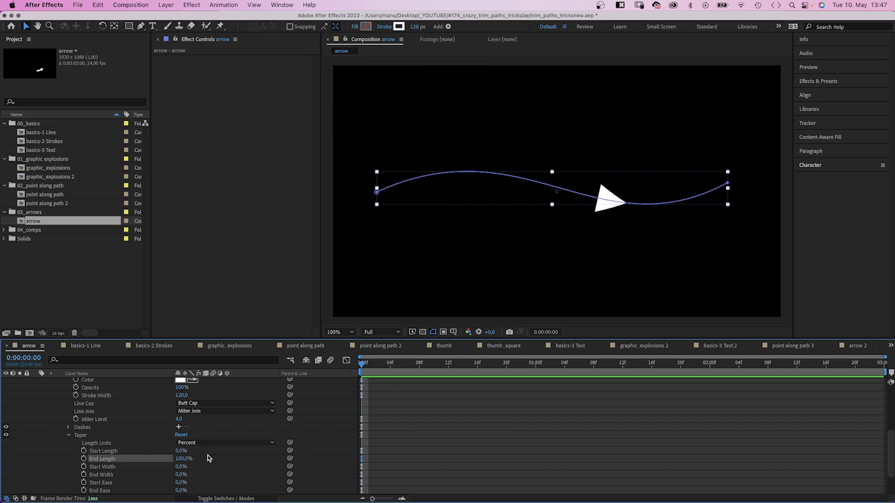
Set the arrow head's Trim Paths Start to 64%
{"action": "left_click", "coordinate": [68, 437]}
{"action": "left_click", "coordinate": [61, 380]}
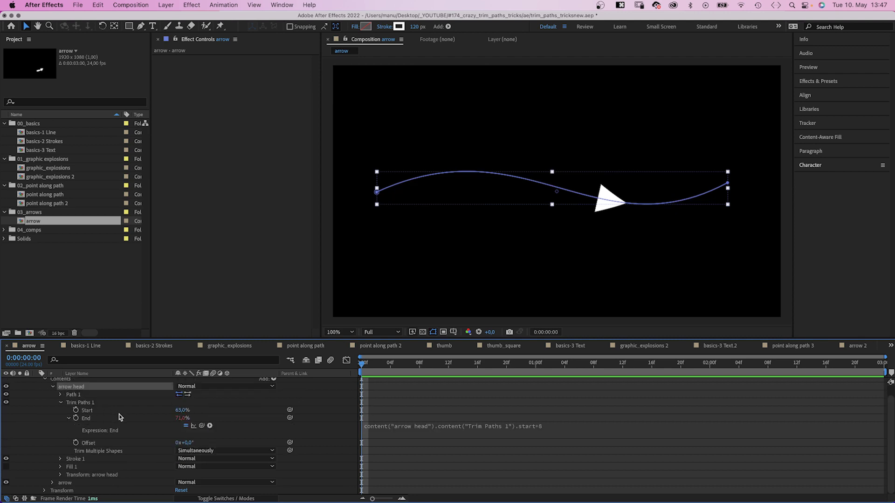
{"action": "mouse_move", "coordinate": [180, 412]}
{"action": "left_mouse_down"}
{"action": "mouse_move", "coordinate": [163, 412]}
{"action": "mouse_move", "coordinate": [182, 412]}
{"action": "left_mouse_up"}
Link the shaft's Trim Paths End to the arrow head Start with a -20 offset
{"action": "left_click", "coordinate": [54, 388]}
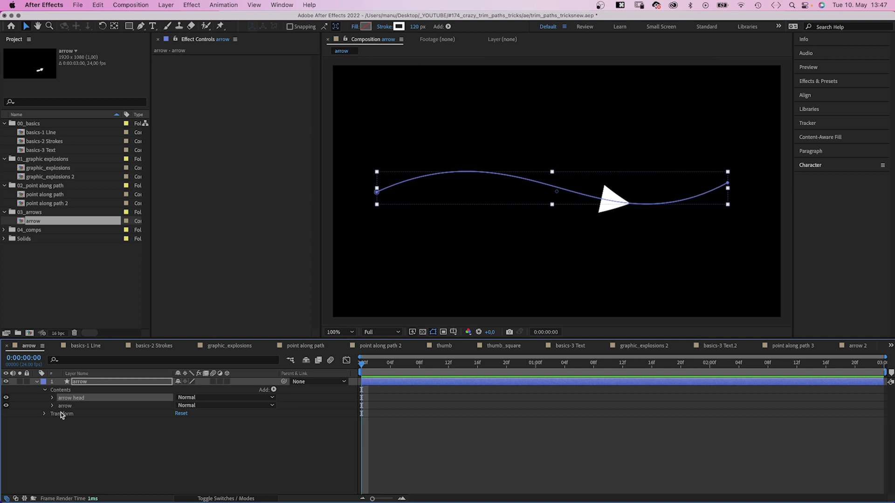
{"action": "left_click", "coordinate": [51, 406]}
{"action": "type", "text": "content(\"arrow head\").content(\"Trim Paths 1\").start"}
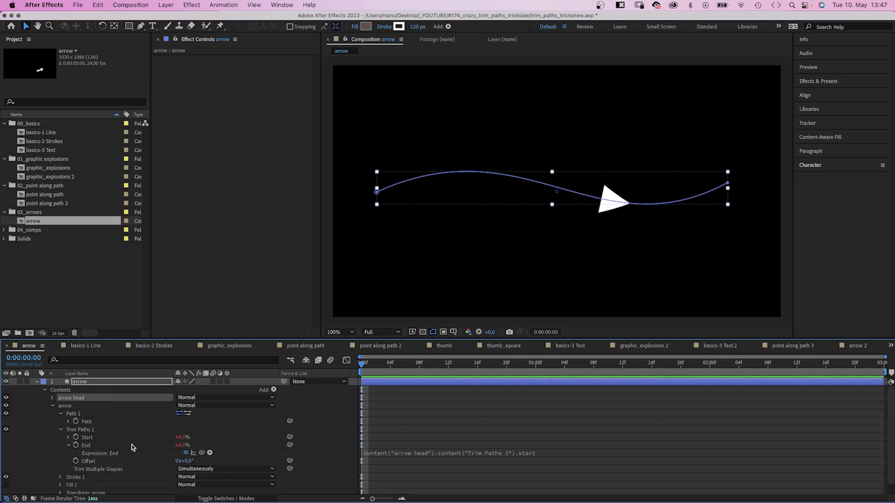
{"action": "left_click", "coordinate": [449, 455]}
{"action": "left_click", "coordinate": [578, 451]}
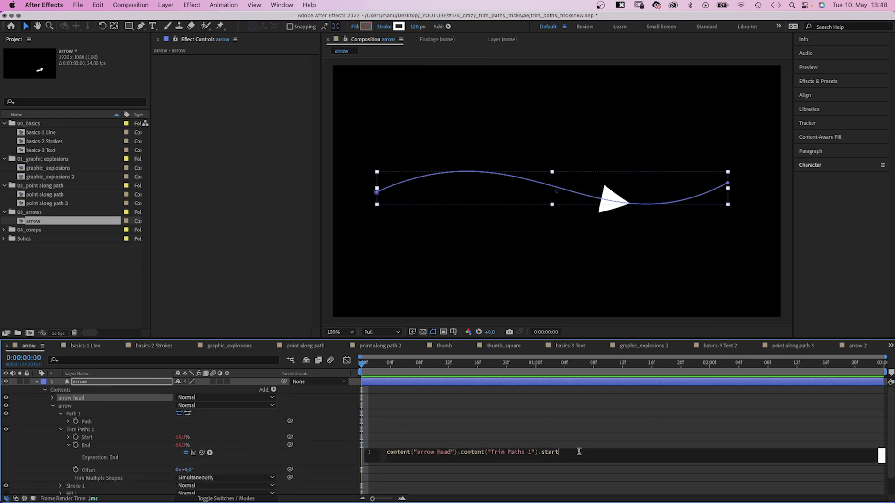
{"action": "type", "text": "-20"}
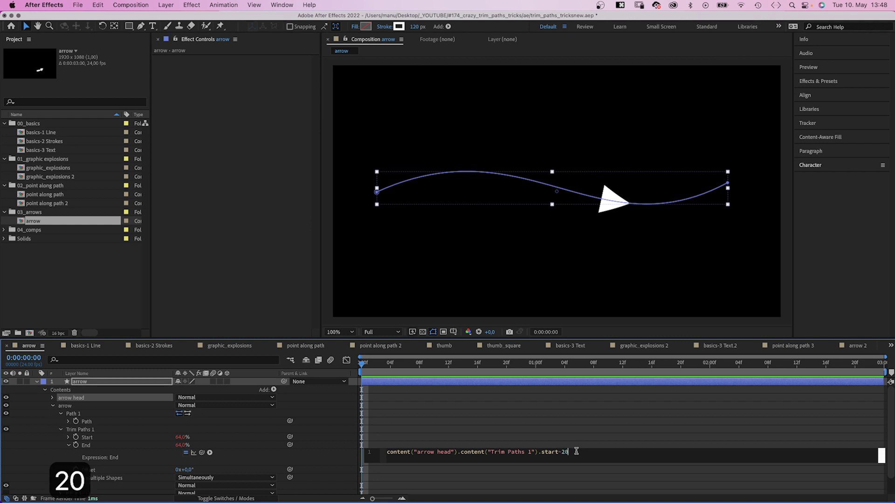
{"action": "left_click", "coordinate": [61, 459]}
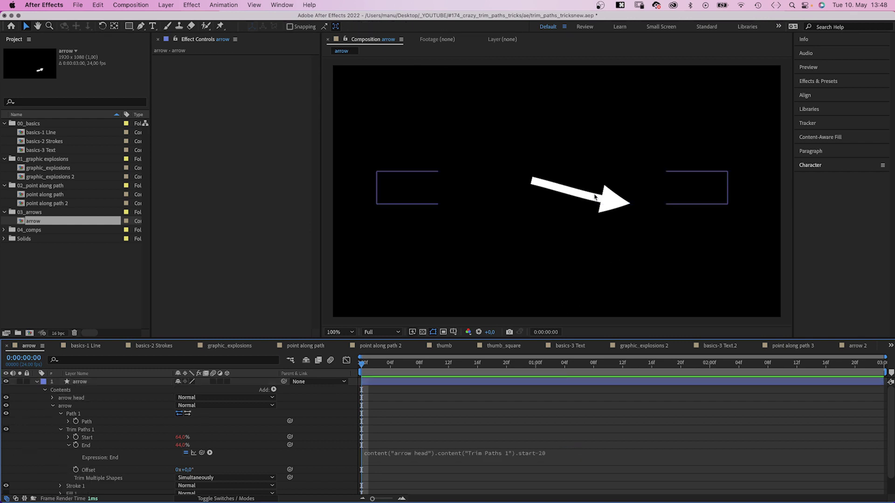
Add +1 to the shaft's Trim Paths Start expression
{"action": "scroll", "coordinate": [604, 201], "scroll_direction": "up", "scroll_amount": 4}
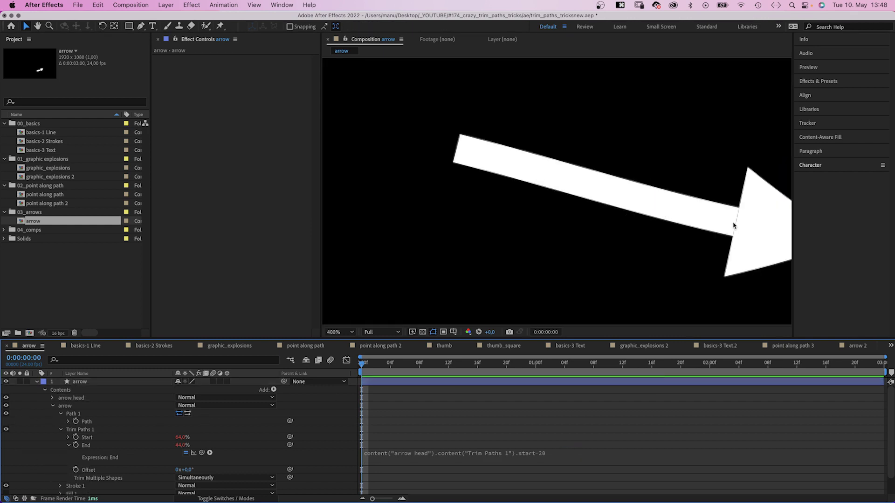
{"action": "scroll", "coordinate": [733, 225], "scroll_direction": "down", "scroll_amount": 4}
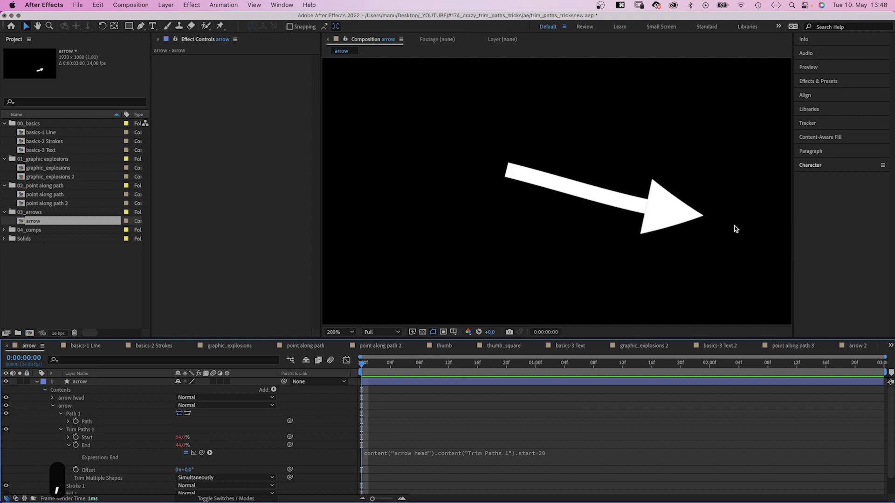
{"action": "left_click", "coordinate": [69, 438]}
{"action": "left_click", "coordinate": [516, 447]}
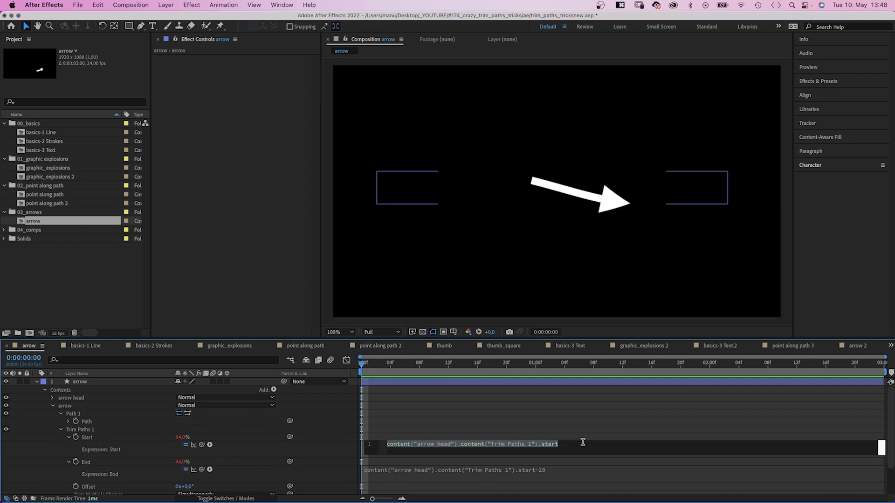
{"action": "type", "text": "+1"}
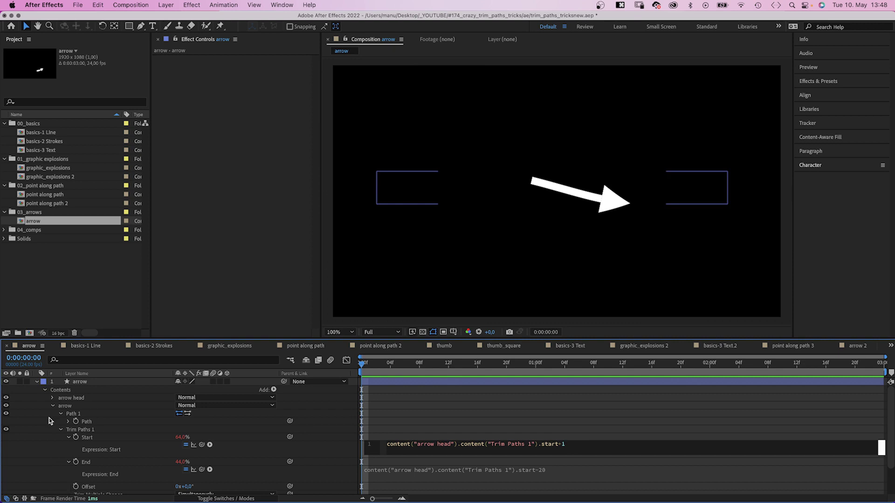
{"action": "left_click", "coordinate": [60, 448]}
{"action": "left_click", "coordinate": [61, 429]}
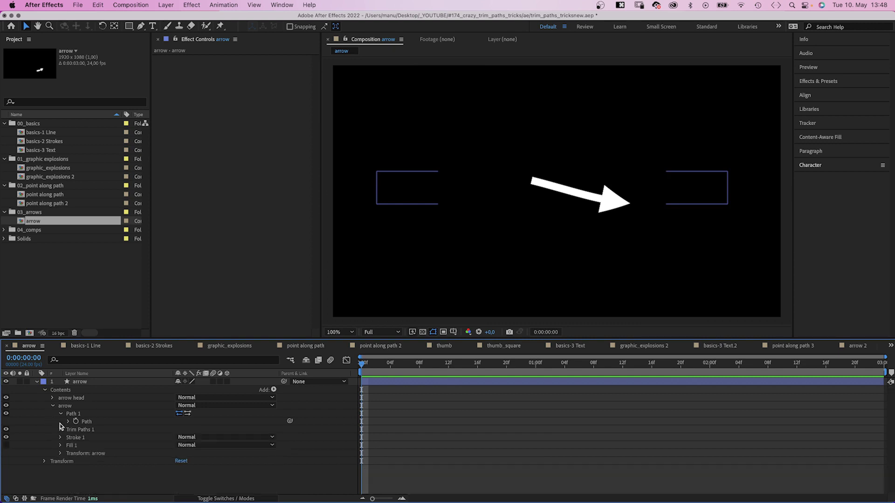
Set the shaft stroke width to 49 with taper Start Length 100% and Start Width 50%
{"action": "left_click", "coordinate": [59, 439]}
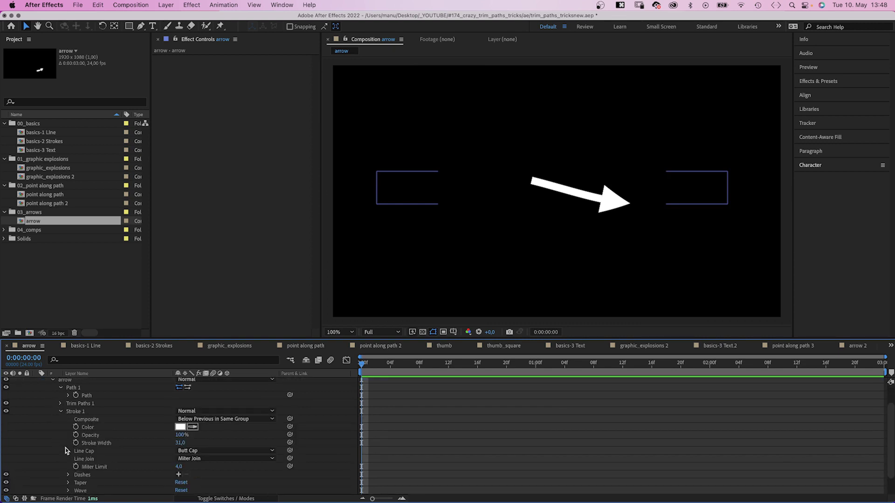
{"action": "left_click_drag", "start_coordinate": [182, 442], "coordinate": [198, 441]}
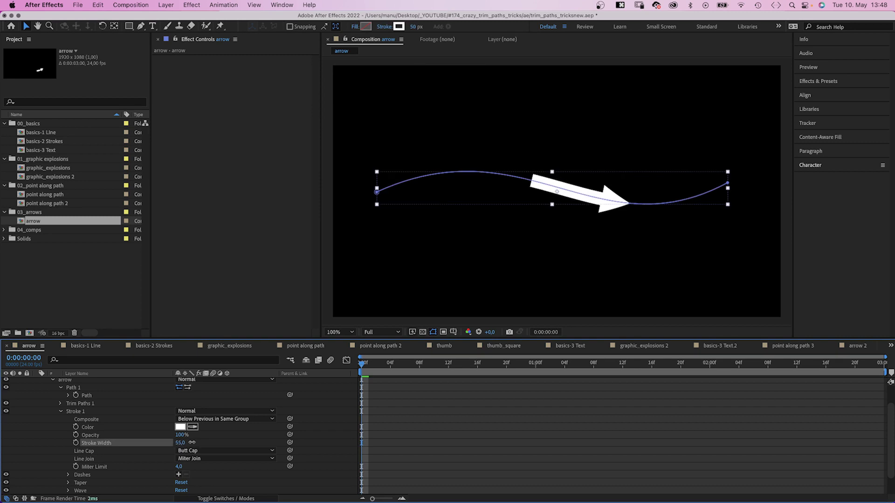
{"action": "left_click", "coordinate": [68, 482]}
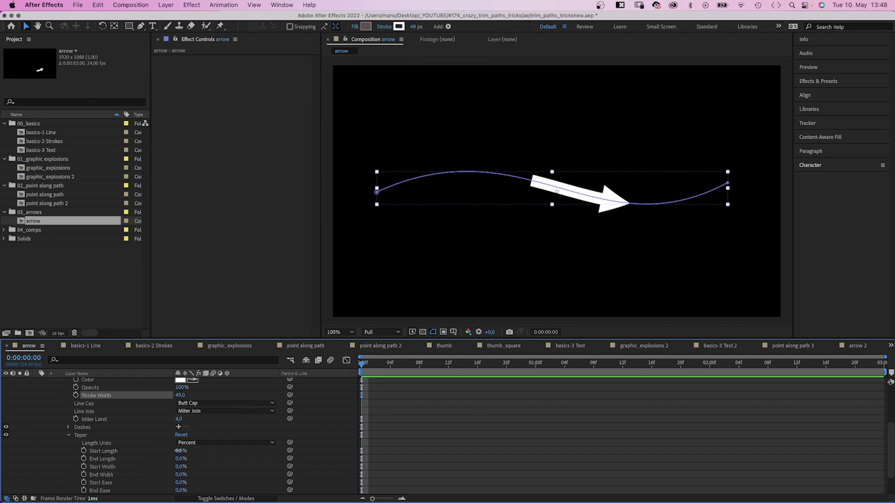
{"action": "left_click_drag", "start_coordinate": [178, 451], "coordinate": [202, 447]}
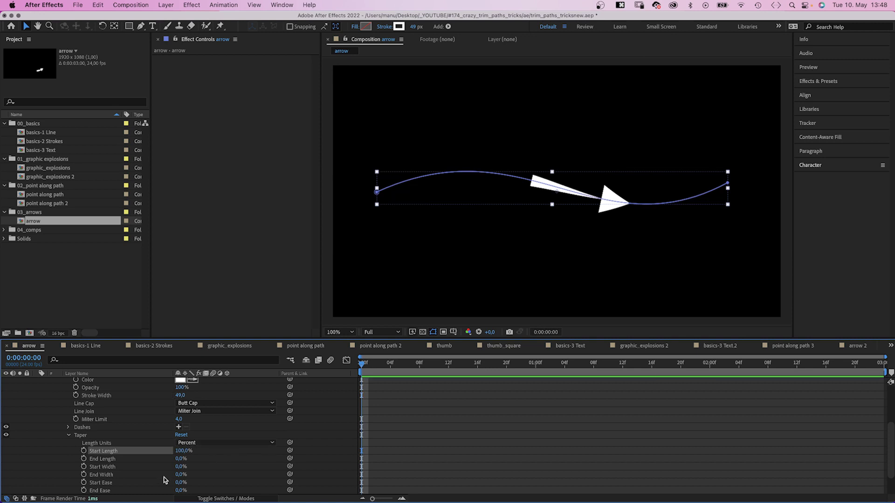
{"action": "left_click_drag", "start_coordinate": [179, 467], "coordinate": [195, 466]}
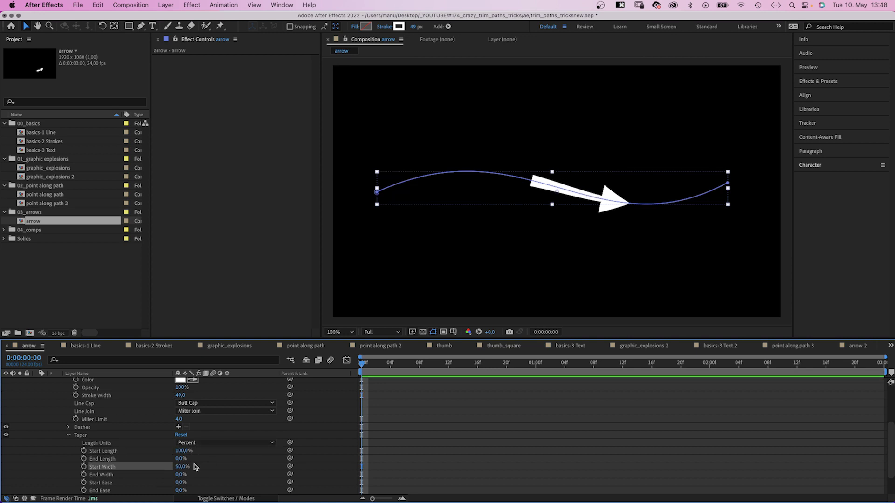
{"action": "left_click", "coordinate": [68, 436]}
Keyframe the arrow head's Trim Paths Start at 23% at 0 seconds and 88% at 1 second
{"action": "left_click", "coordinate": [60, 388]}
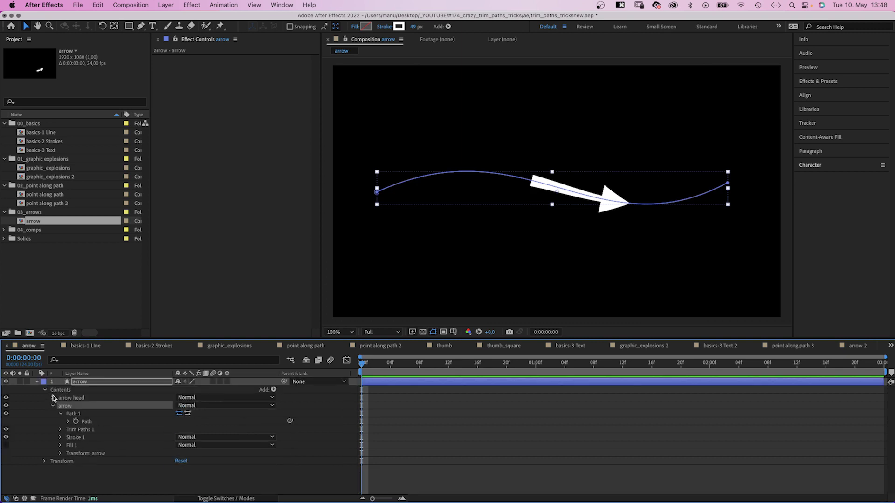
{"action": "left_click", "coordinate": [53, 398]}
{"action": "left_click", "coordinate": [75, 422]}
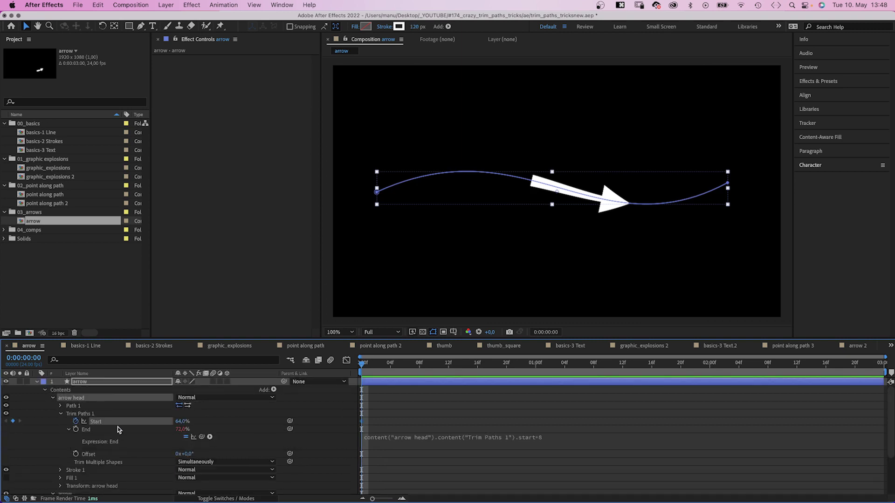
{"action": "left_click_drag", "start_coordinate": [178, 424], "coordinate": [160, 422]}
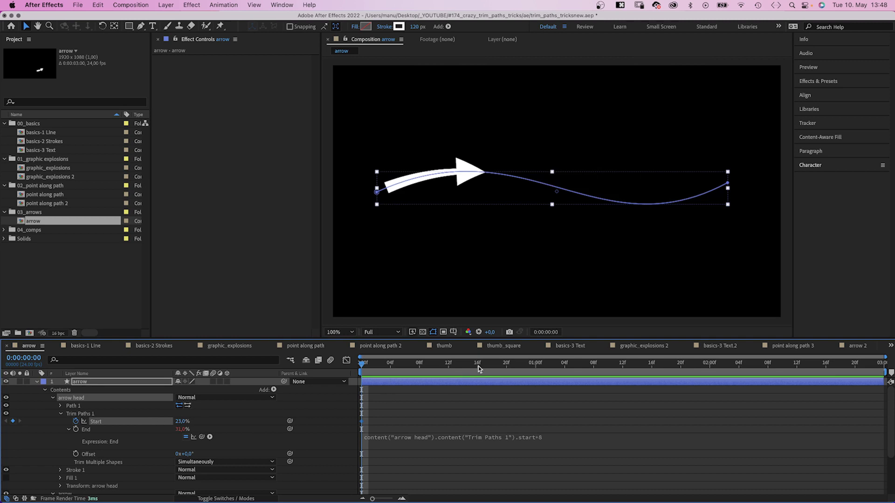
{"action": "left_click_drag", "start_coordinate": [543, 368], "coordinate": [535, 368]}
{"action": "left_click_drag", "start_coordinate": [181, 423], "coordinate": [209, 422]}
Shape the speed graph into a tall, narrow peak so the arrow eases sharply into place
{"action": "left_click", "coordinate": [347, 362]}
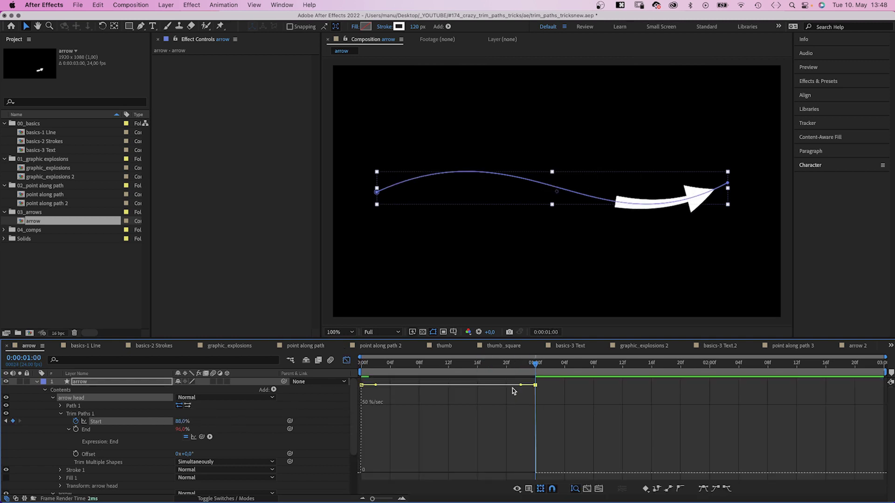
{"action": "left_click_drag", "start_coordinate": [522, 379], "coordinate": [473, 473]}
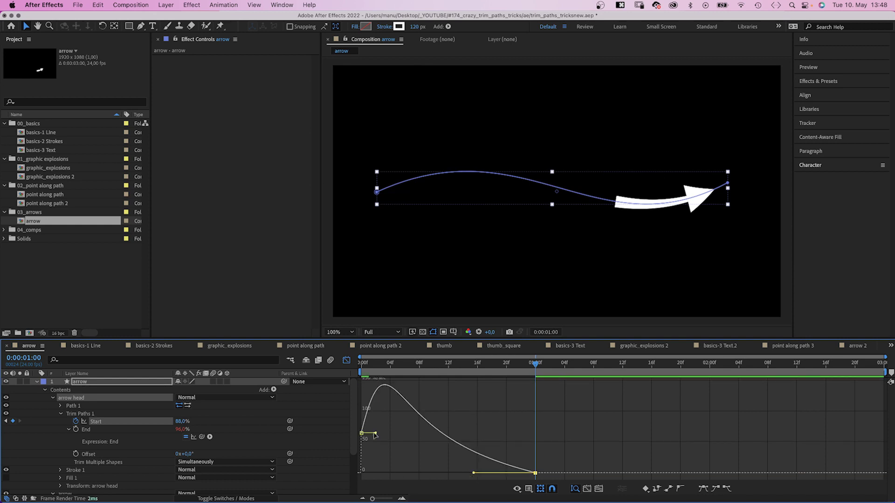
{"action": "left_click_drag", "start_coordinate": [375, 435], "coordinate": [447, 433]}
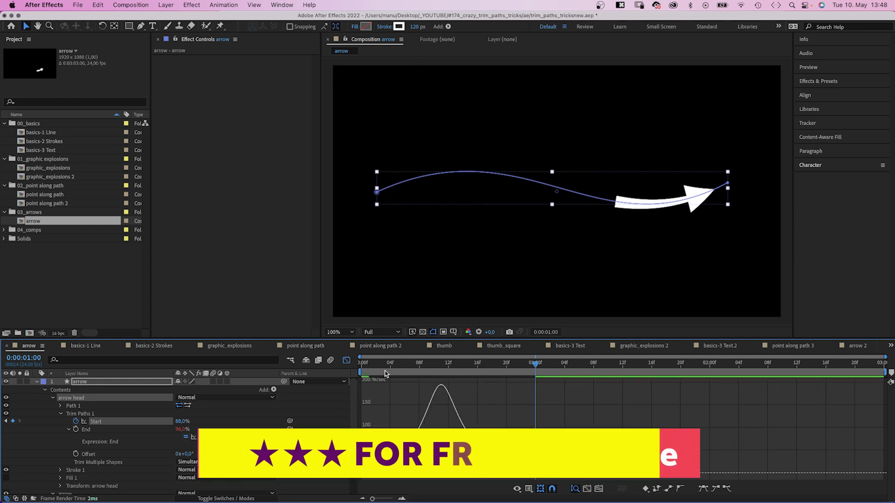
Play the tapered arrow animation from the beginning, then replay it
{"action": "key", "text": "Home"}
{"action": "key", "text": "space"}
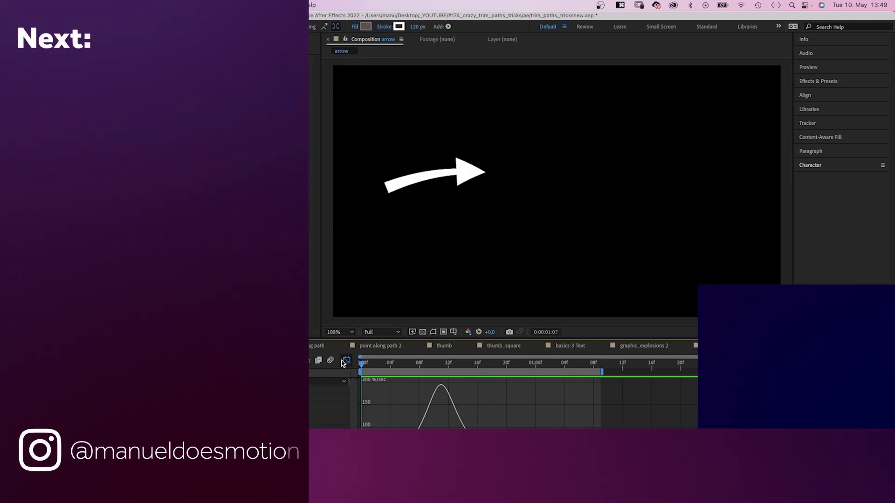
{"action": "key", "text": "shift+F3"}
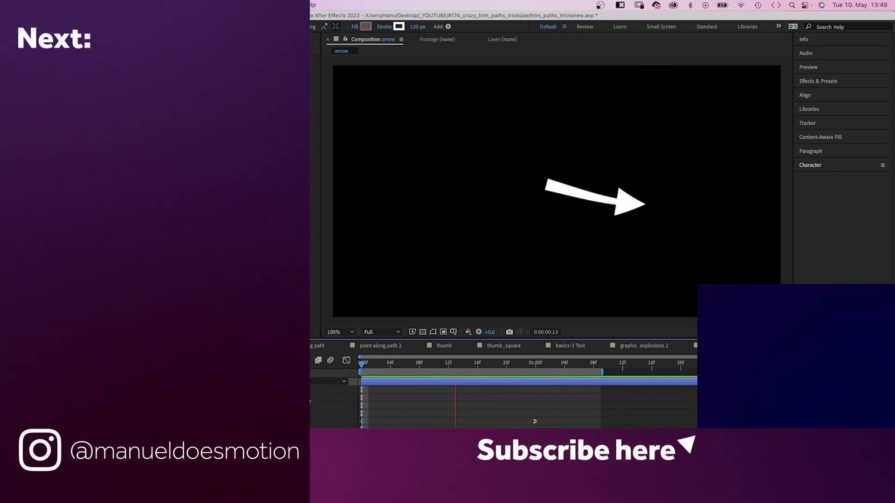